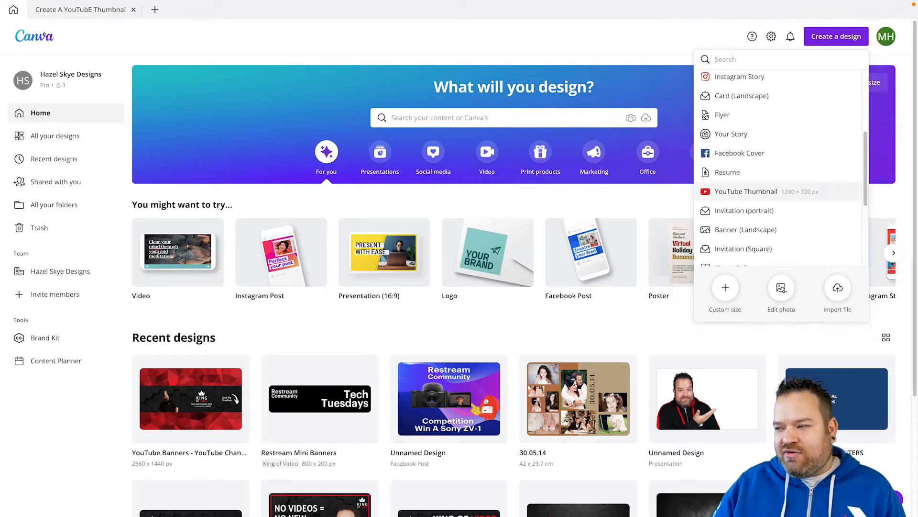
Create a new design using the YouTube Thumbnail preset, 1280 × 720 px.
{"action": "left_click", "coordinate": [747, 191]}
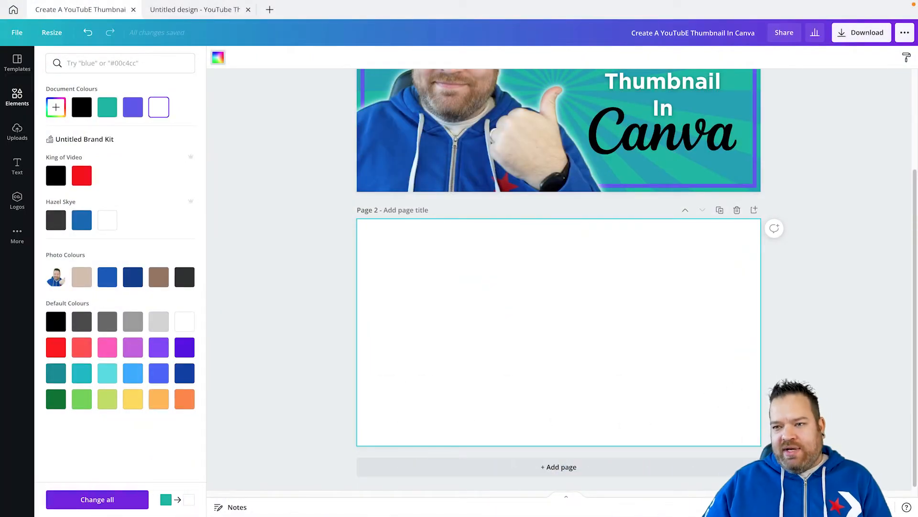
Try the teal document colour as page 2's background, and set the background to the purple document colour.
{"action": "left_click", "coordinate": [107, 106]}
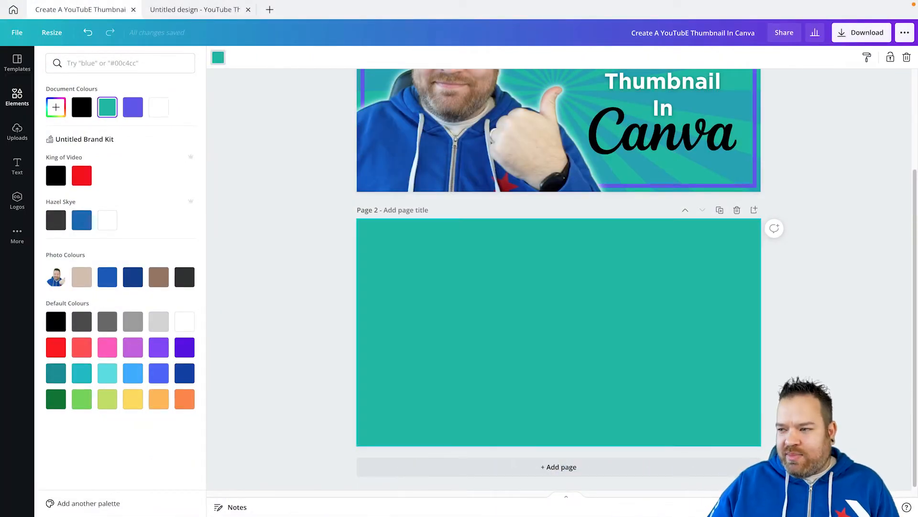
{"action": "scroll", "coordinate": [558, 277], "scroll_direction": "up", "scroll_amount": 3}
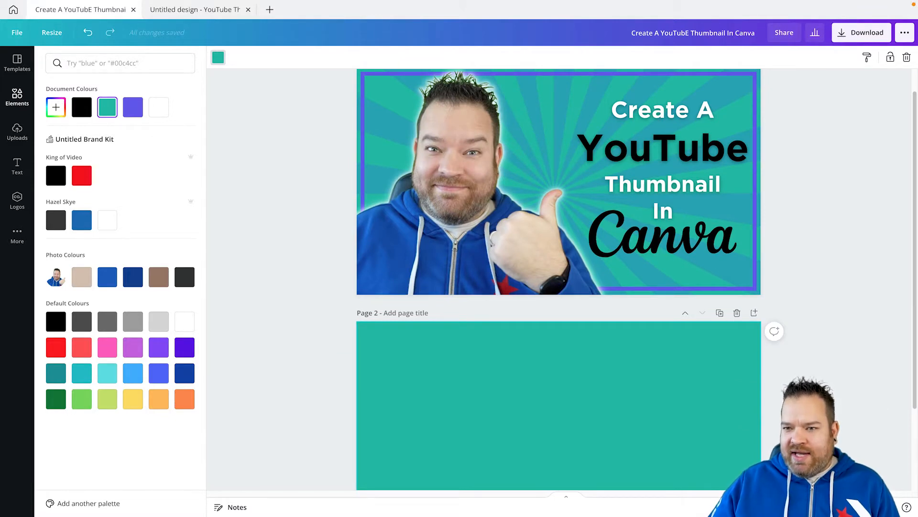
{"action": "left_click", "coordinate": [133, 107]}
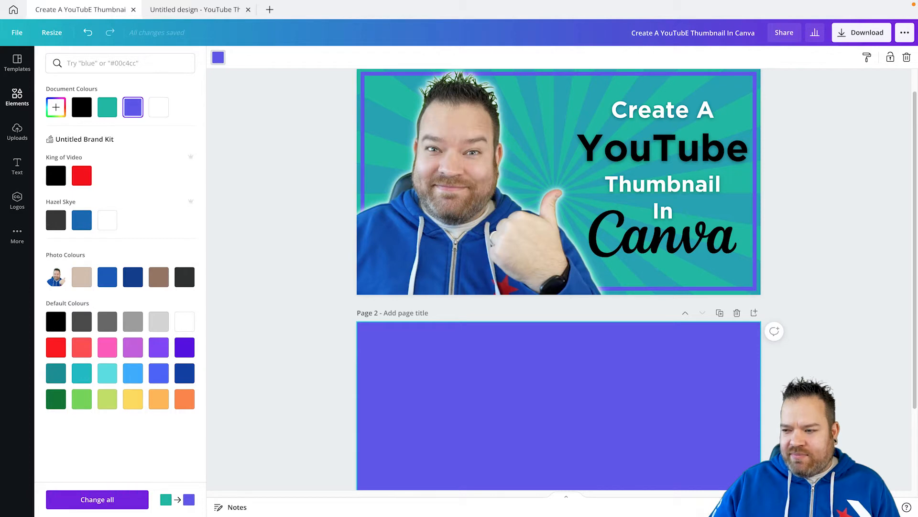
{"action": "scroll", "coordinate": [559, 277], "scroll_direction": "down", "scroll_amount": 3}
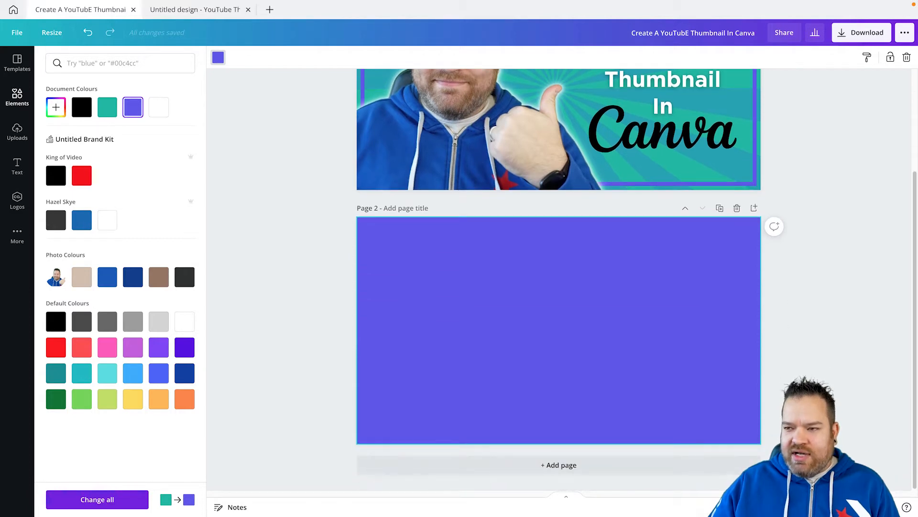
{"action": "scroll", "coordinate": [558, 278], "scroll_direction": "up", "scroll_amount": 4}
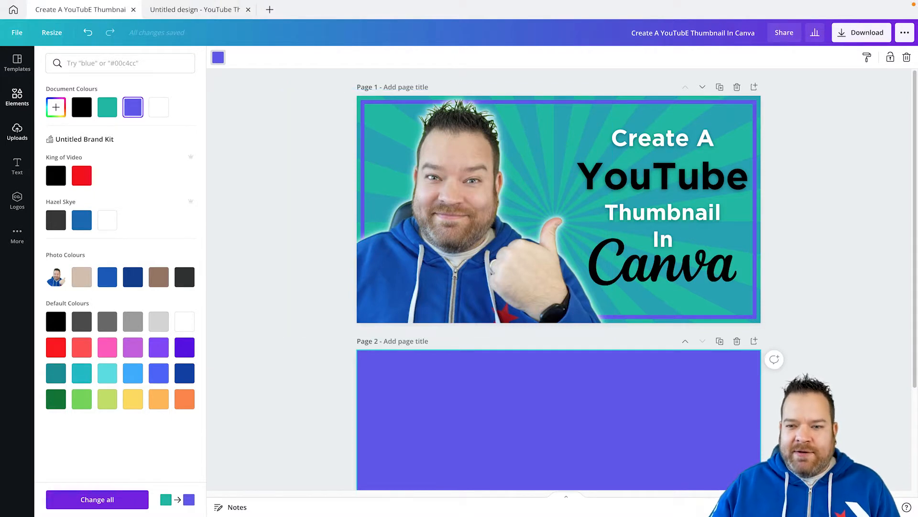
Add the uploaded thumbs-up photo with the black hoodie to page 2 and enlarge it to fill the page.
{"action": "left_click", "coordinate": [17, 132]}
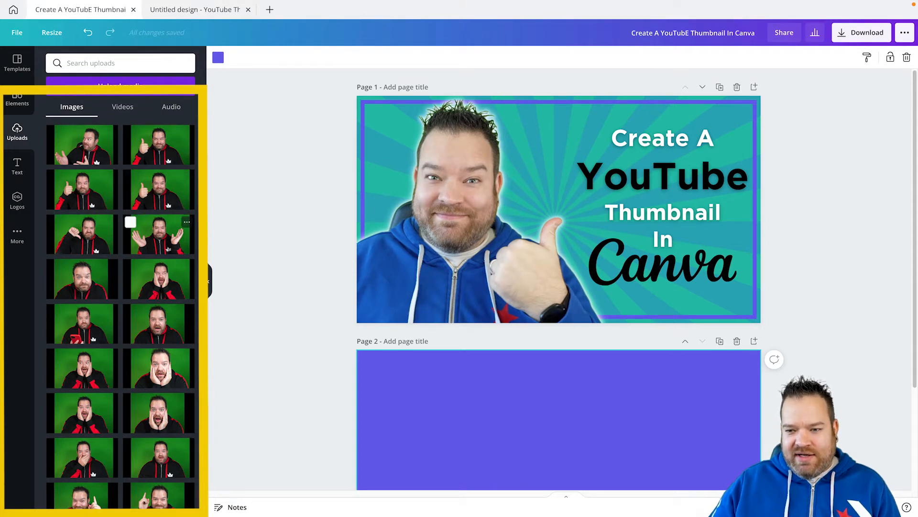
{"action": "scroll", "coordinate": [158, 268], "scroll_direction": "down", "scroll_amount": 3}
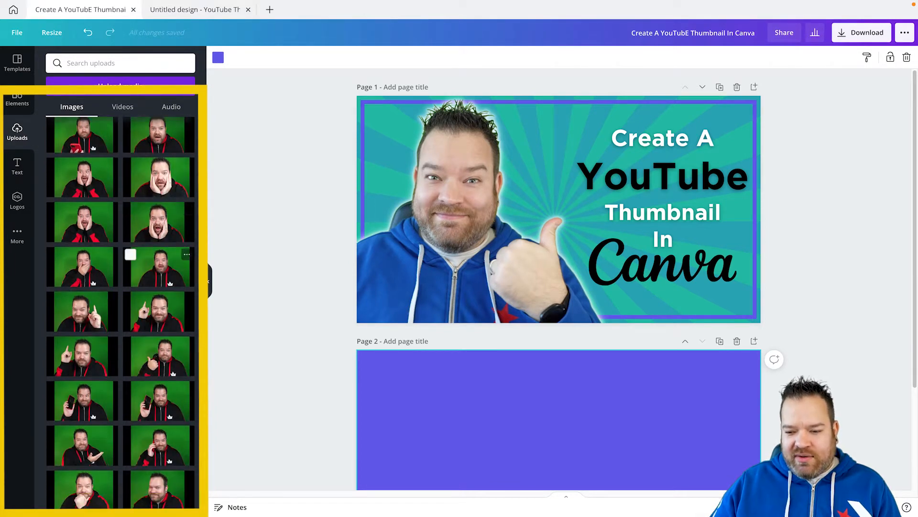
{"action": "scroll", "coordinate": [158, 287], "scroll_direction": "down", "scroll_amount": 4}
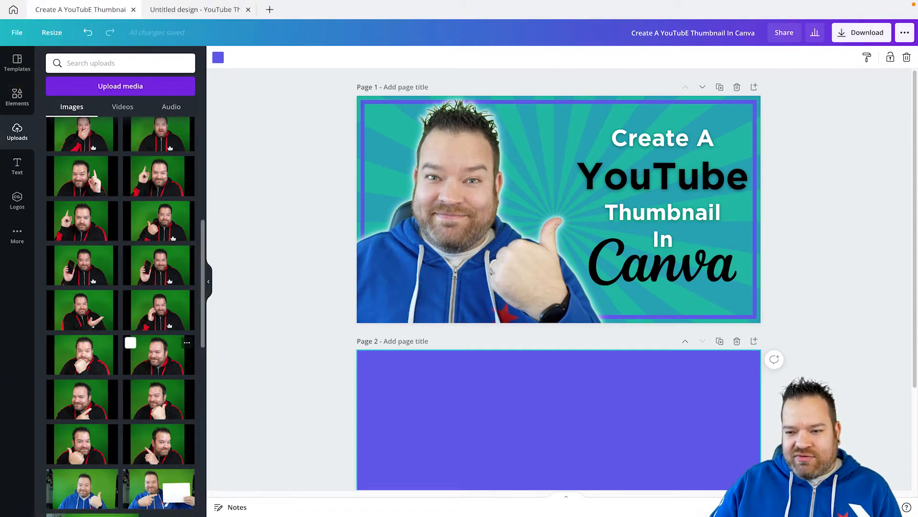
{"action": "scroll", "coordinate": [158, 354], "scroll_direction": "up", "scroll_amount": 3}
{"action": "scroll", "coordinate": [559, 287], "scroll_direction": "down", "scroll_amount": 3}
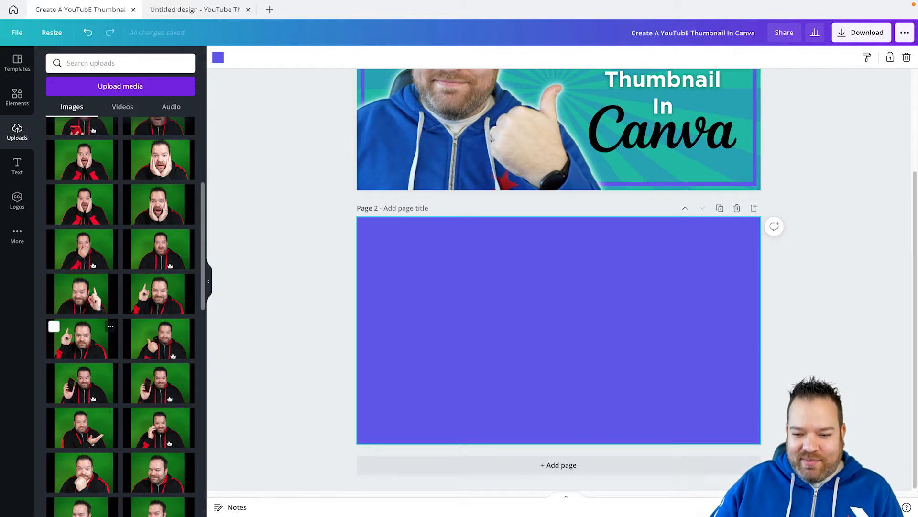
{"action": "left_click", "coordinate": [158, 339]}
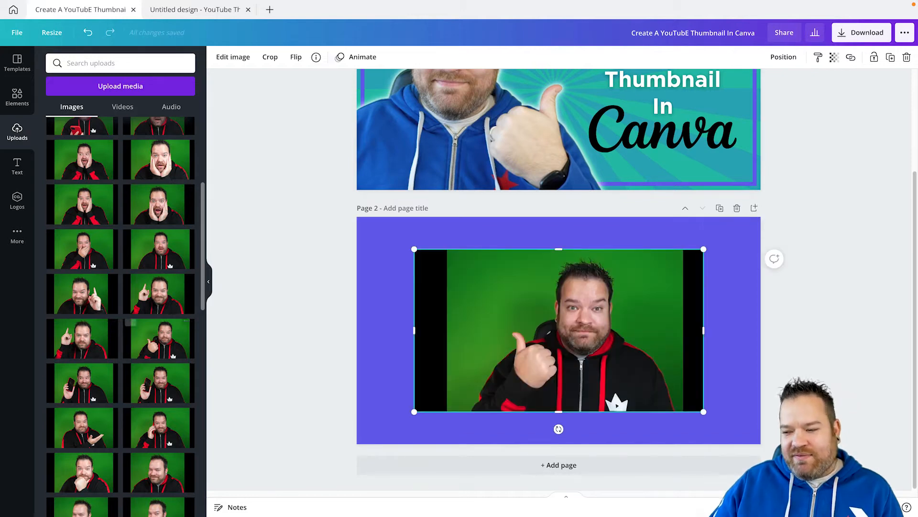
{"action": "left_click_drag", "start_coordinate": [415, 249], "coordinate": [351, 214]}
{"action": "left_click_drag", "start_coordinate": [703, 412], "coordinate": [761, 444]}
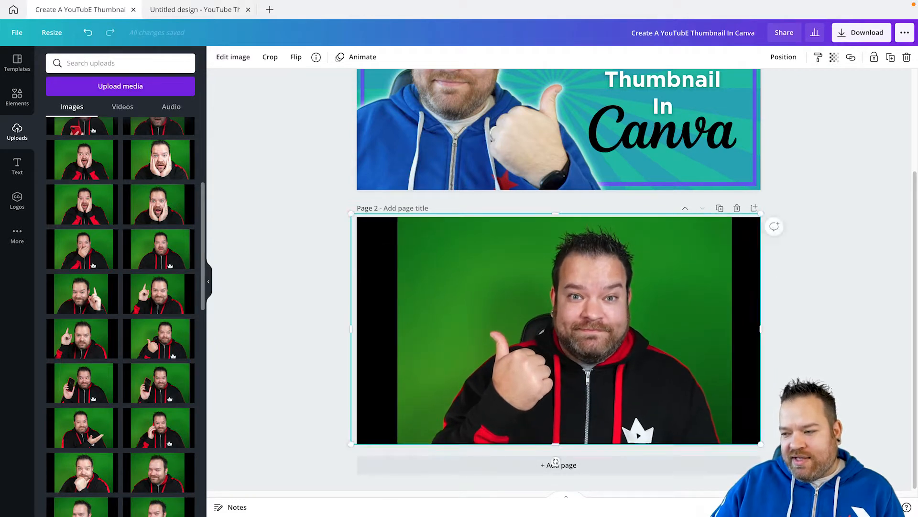
Crop the black bars off both sides of the black-hoodie photo and delete the photo from page 2.
{"action": "left_click_drag", "start_coordinate": [351, 328], "coordinate": [414, 328]}
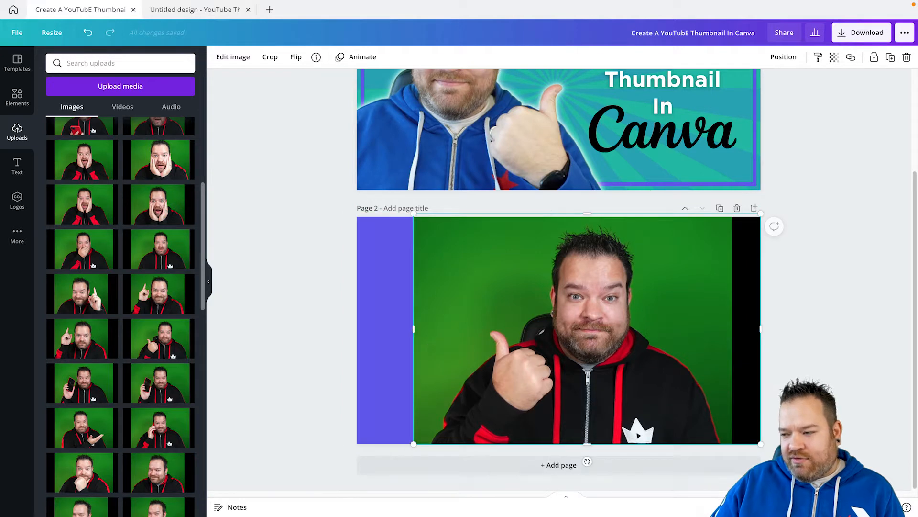
{"action": "left_click_drag", "start_coordinate": [760, 329], "coordinate": [728, 329]}
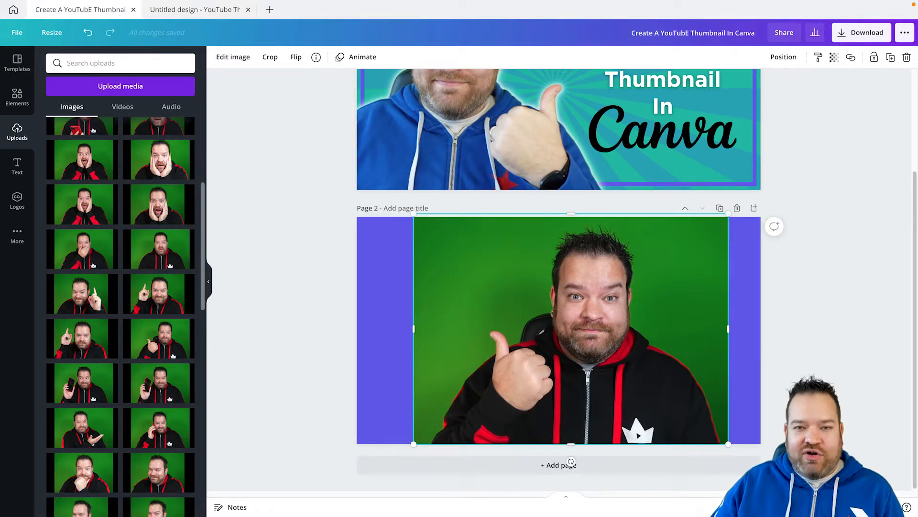
{"action": "key", "text": "Delete"}
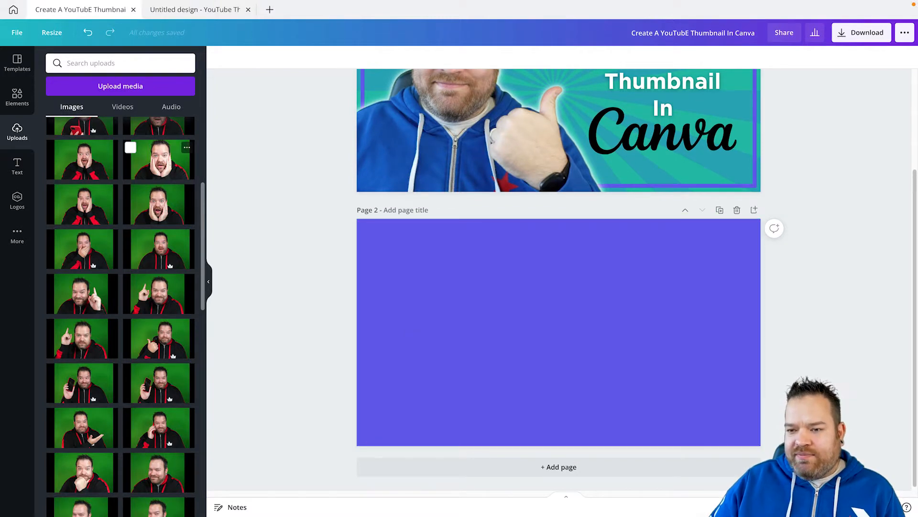
Add the uploaded thumbs-up photo with the blue hoodie to page 2 and enlarge it to fill the whole page.
{"action": "scroll", "coordinate": [129, 146], "scroll_direction": "down", "scroll_amount": 8}
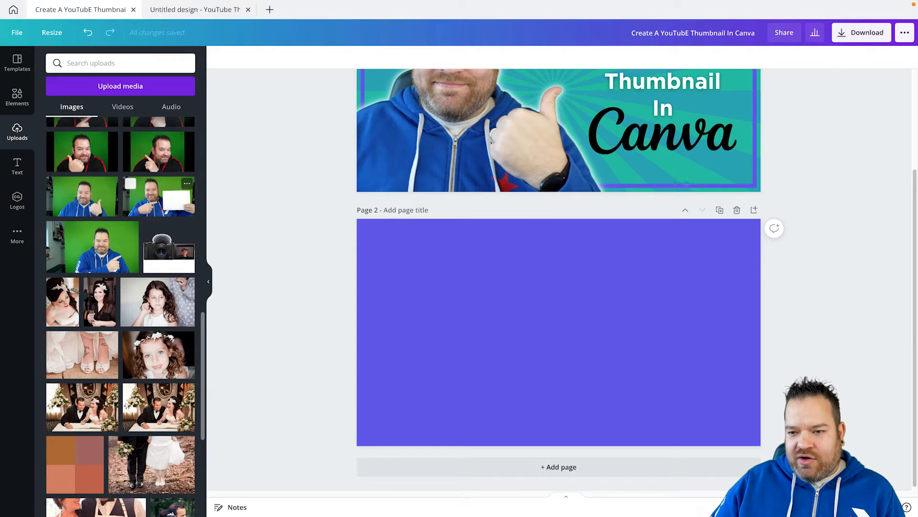
{"action": "scroll", "coordinate": [91, 244], "scroll_direction": "up", "scroll_amount": 1}
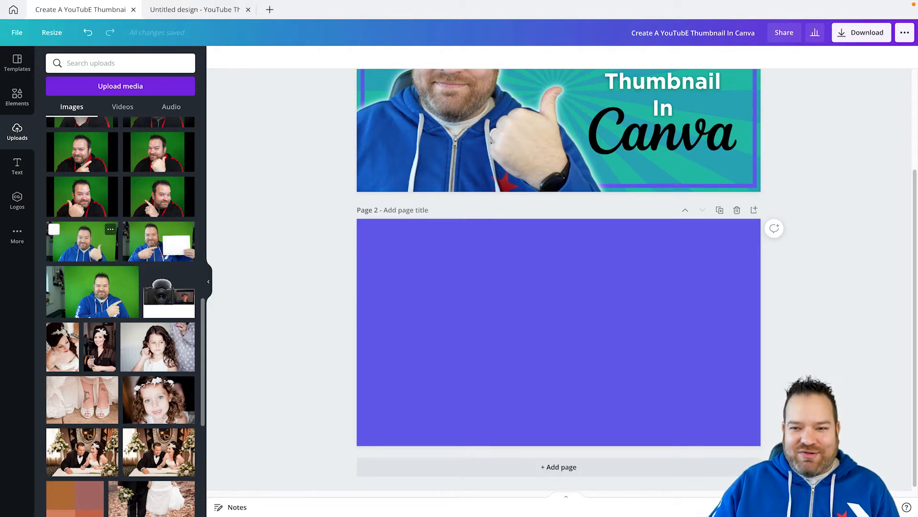
{"action": "left_click", "coordinate": [82, 241]}
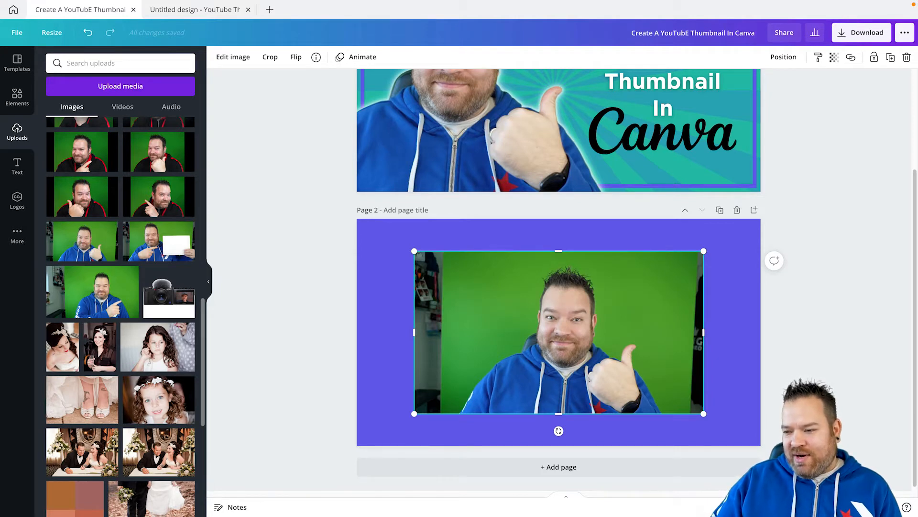
{"action": "left_click_drag", "start_coordinate": [415, 251], "coordinate": [357, 219]}
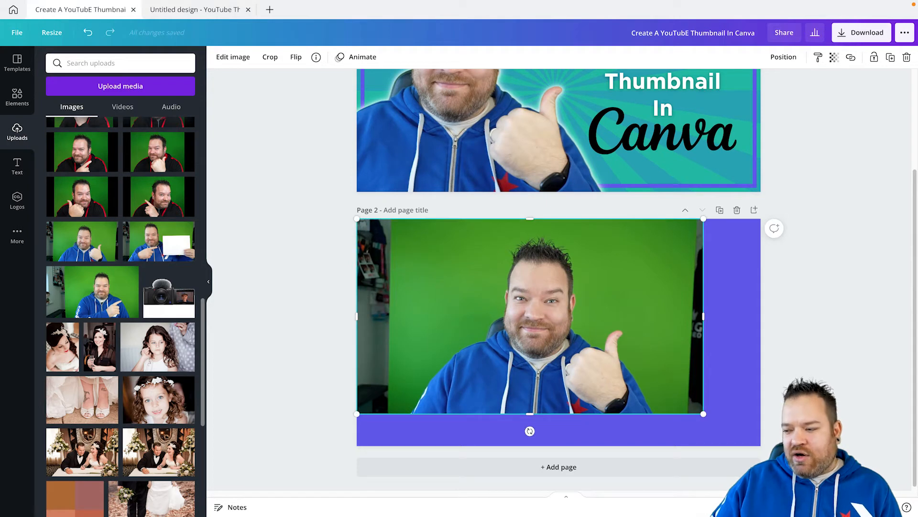
{"action": "left_click_drag", "start_coordinate": [703, 413], "coordinate": [760, 446]}
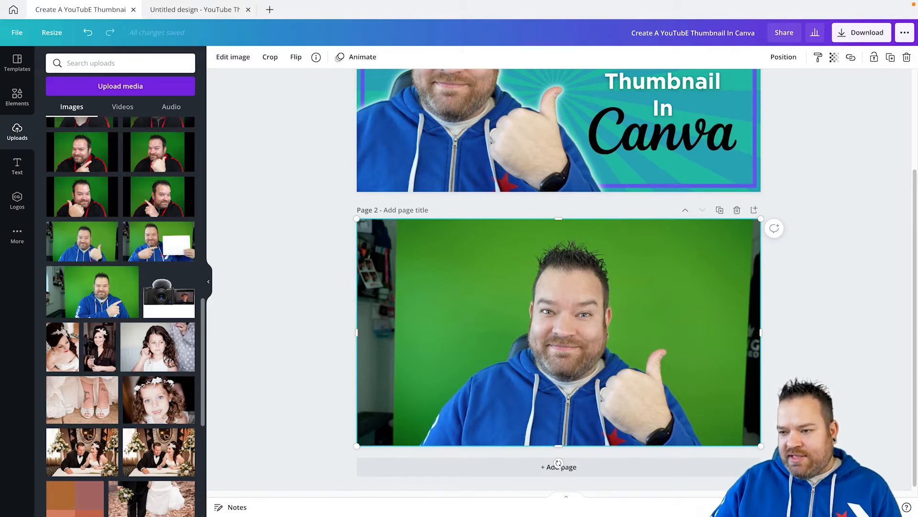
Remove the green-screen background from the blue-hoodie photo with BG Remover and apply the result.
{"action": "left_click", "coordinate": [233, 57]}
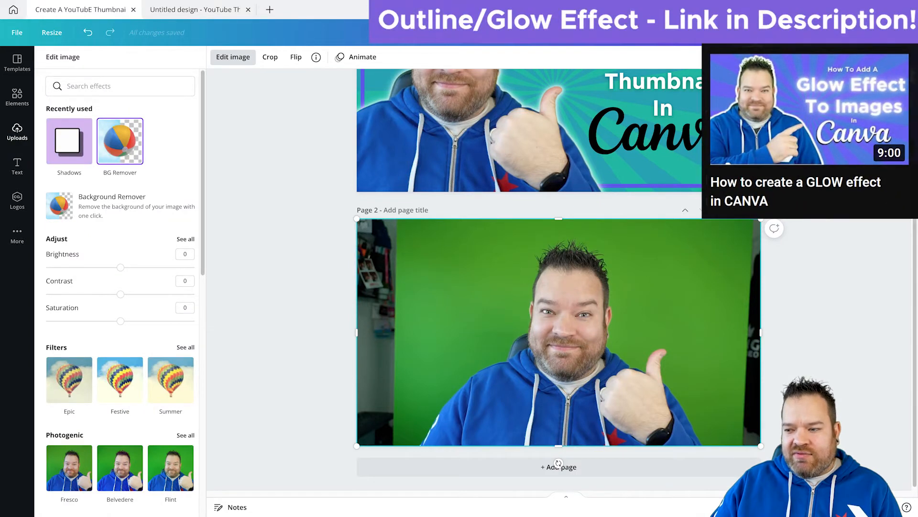
{"action": "left_click", "coordinate": [119, 142]}
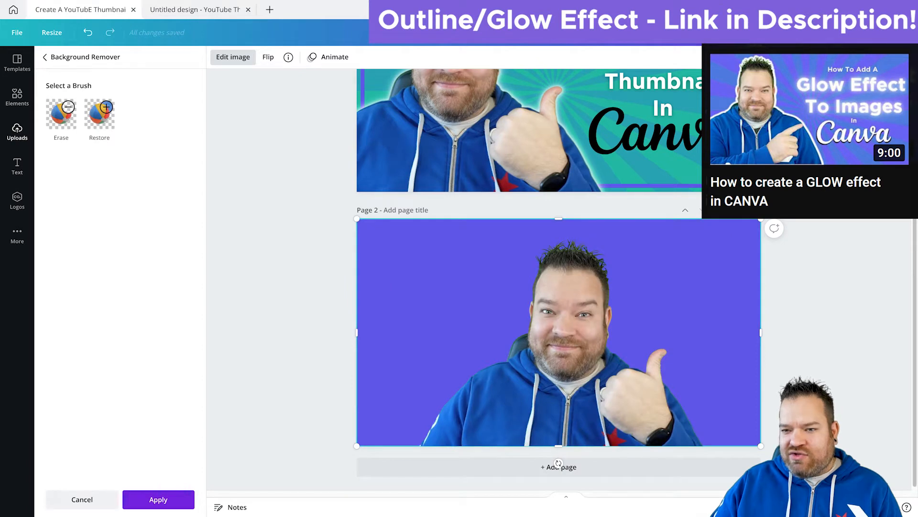
{"action": "left_click", "coordinate": [158, 499]}
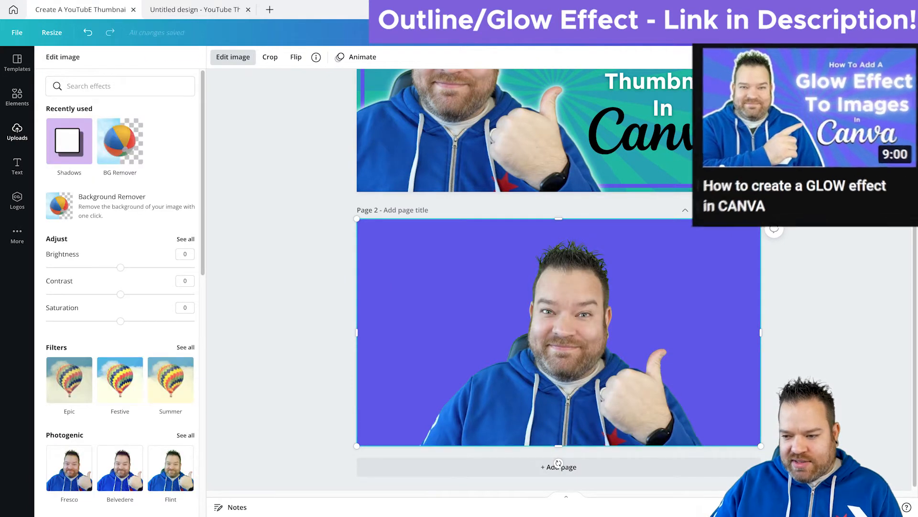
Crop the empty areas on both sides of the cut-out photo and align it with page 2's left edge.
{"action": "left_click_drag", "start_coordinate": [357, 332], "coordinate": [407, 332]}
{"action": "left_click_drag", "start_coordinate": [761, 332], "coordinate": [711, 332]}
{"action": "left_click_drag", "start_coordinate": [558, 334], "coordinate": [509, 335]}
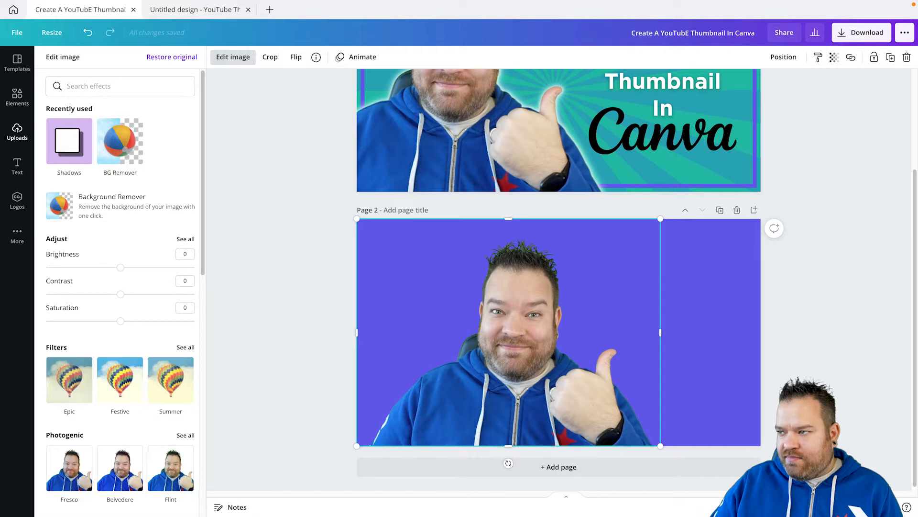
Correct the design's title to "Create A YouTube Thumbnail In Canva".
{"action": "left_click", "coordinate": [681, 33]}
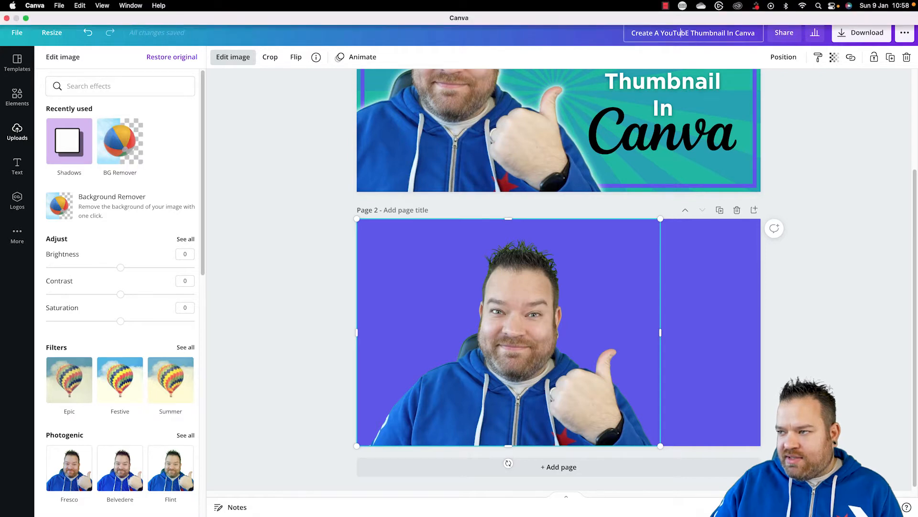
{"action": "key", "text": "BackSpace"}
{"action": "type", "text": "e"}
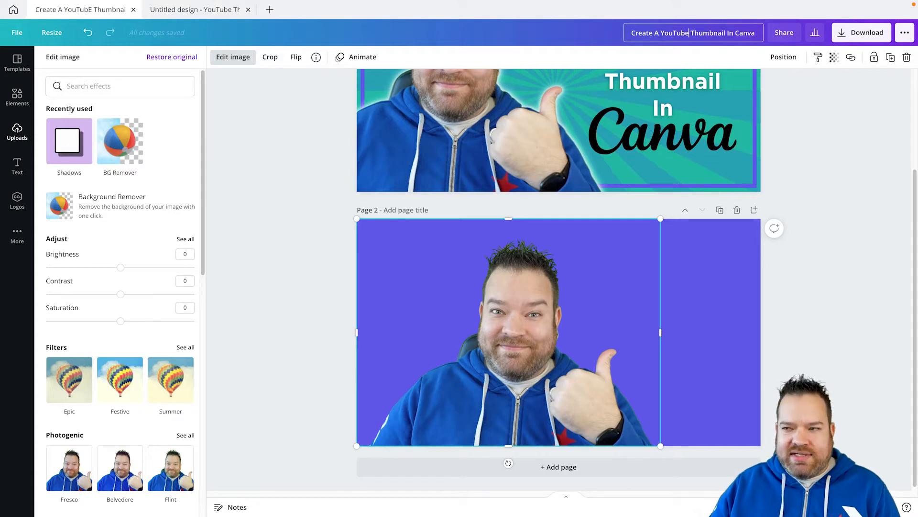
{"action": "key", "text": "Return"}
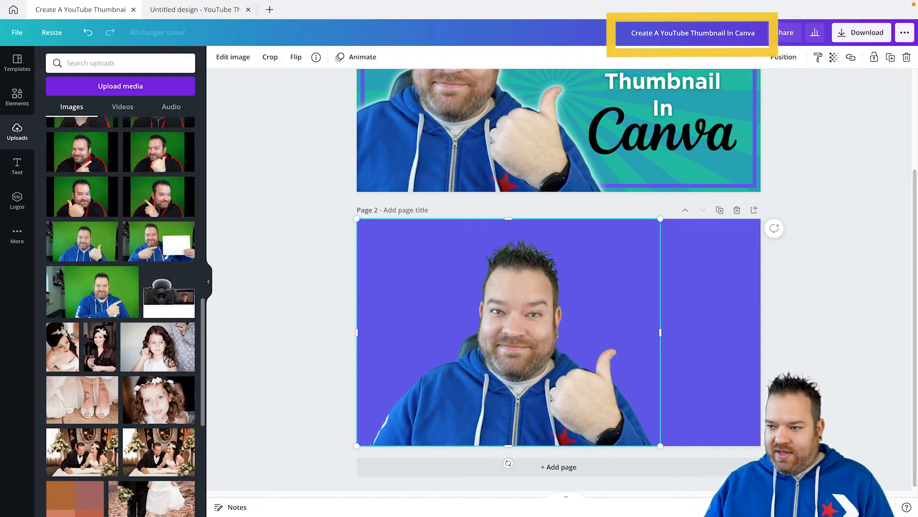
Enlarge the cut-out photo slightly and shift it left so it extends past page 2's left edge, matching page 1.
{"action": "scroll", "coordinate": [450, 215], "scroll_direction": "up", "scroll_amount": 3}
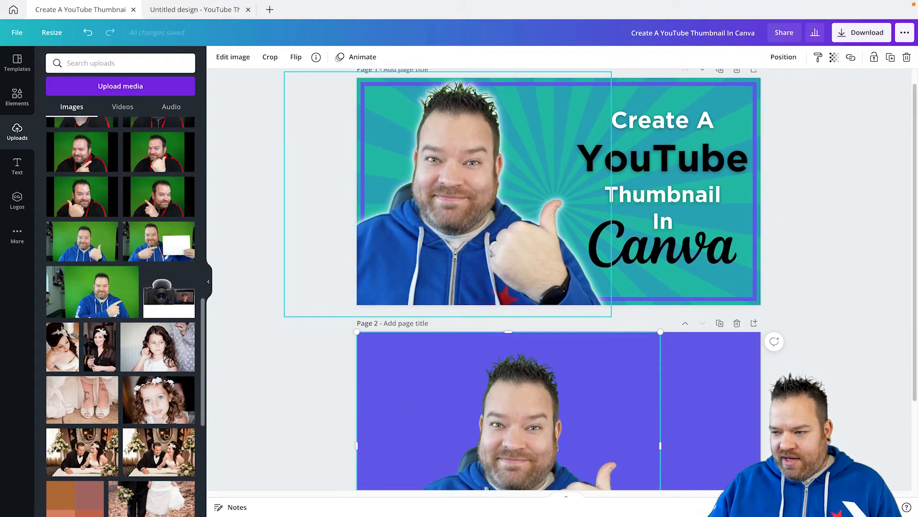
{"action": "scroll", "coordinate": [484, 280], "scroll_direction": "down", "scroll_amount": 3}
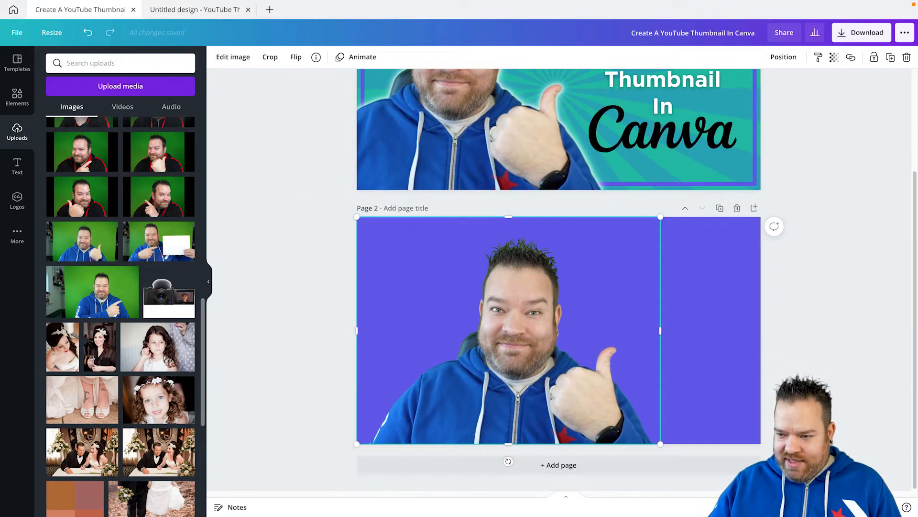
{"action": "left_click_drag", "start_coordinate": [357, 217], "coordinate": [333, 199]}
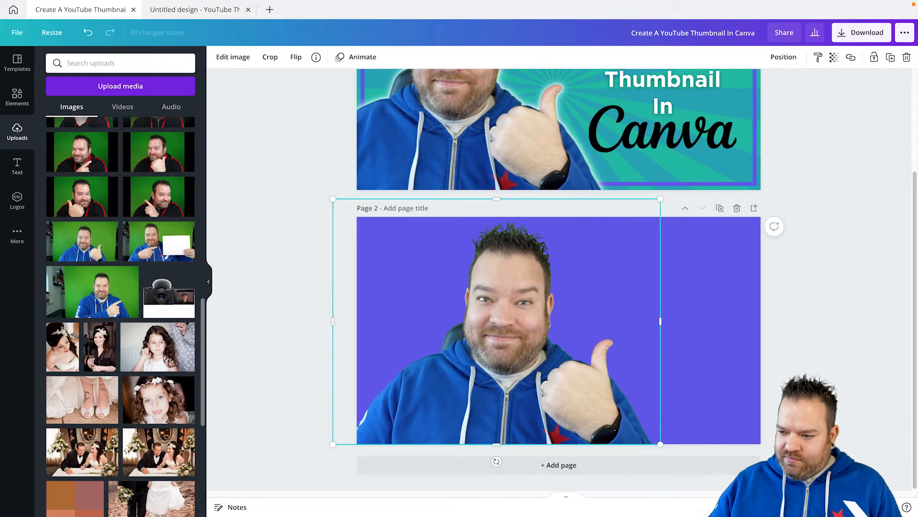
{"action": "left_click_drag", "start_coordinate": [497, 316], "coordinate": [451, 313]}
{"action": "key", "text": "Escape"}
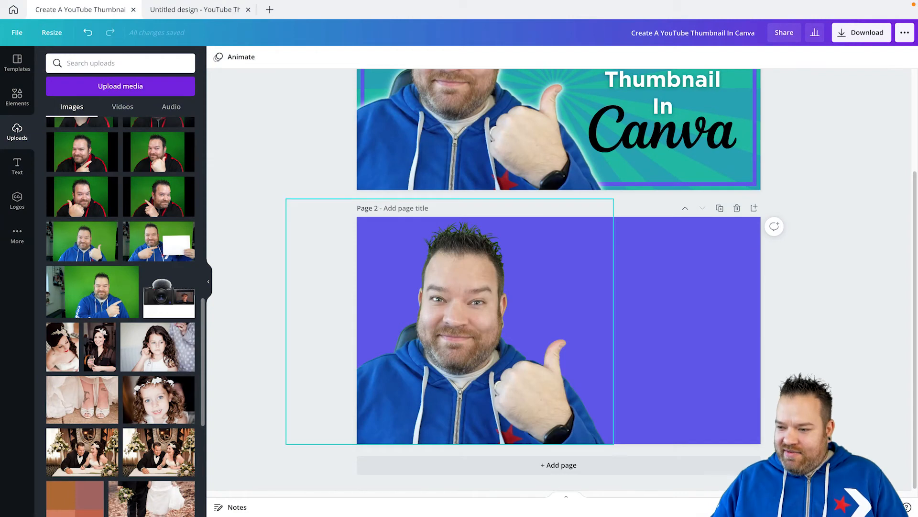
Add the Glow shadow effect to the cut-out photo on page 2 and open the glow's settings.
{"action": "left_click", "coordinate": [459, 330]}
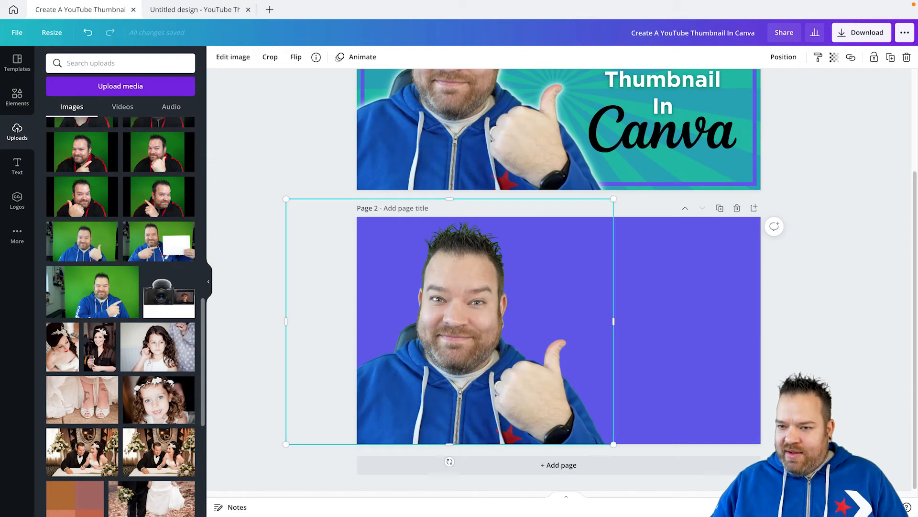
{"action": "scroll", "coordinate": [459, 330], "scroll_direction": "up", "scroll_amount": 2}
{"action": "scroll", "coordinate": [558, 280], "scroll_direction": "down", "scroll_amount": 2}
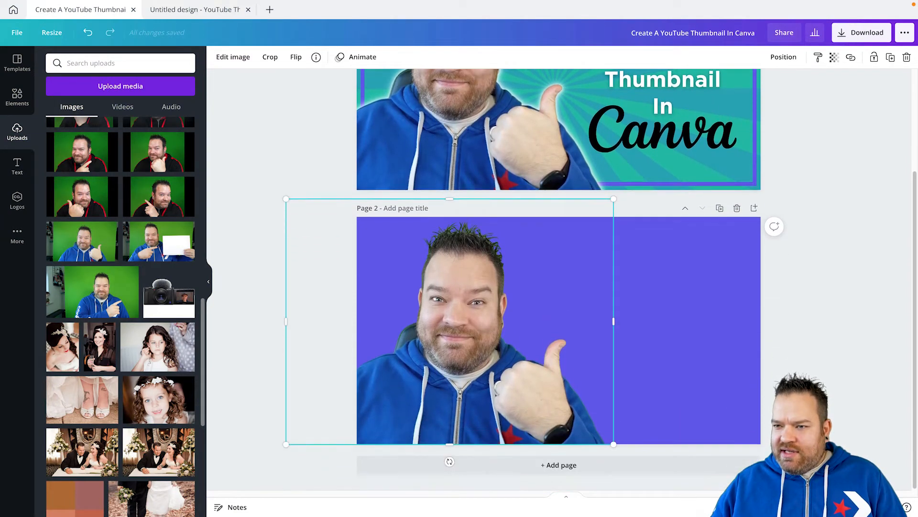
{"action": "left_click", "coordinate": [233, 57]}
{"action": "left_click", "coordinate": [120, 142]}
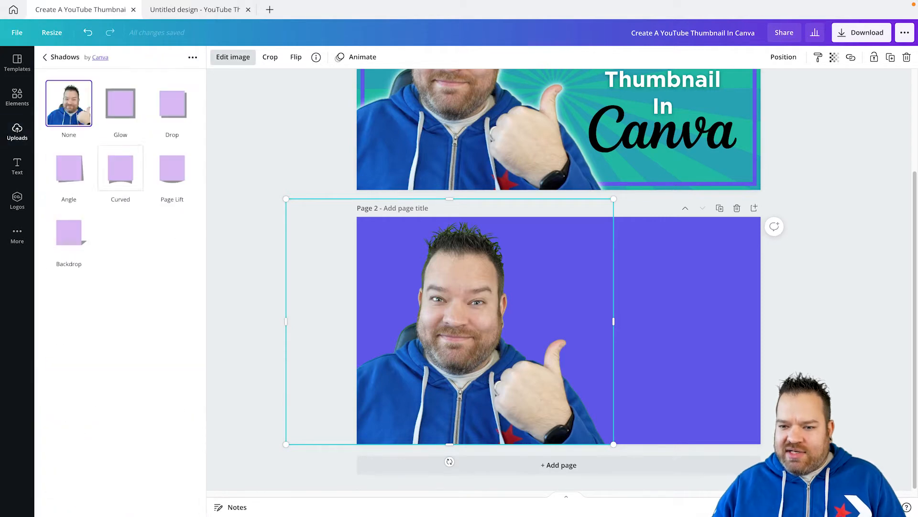
{"action": "left_click", "coordinate": [120, 102]}
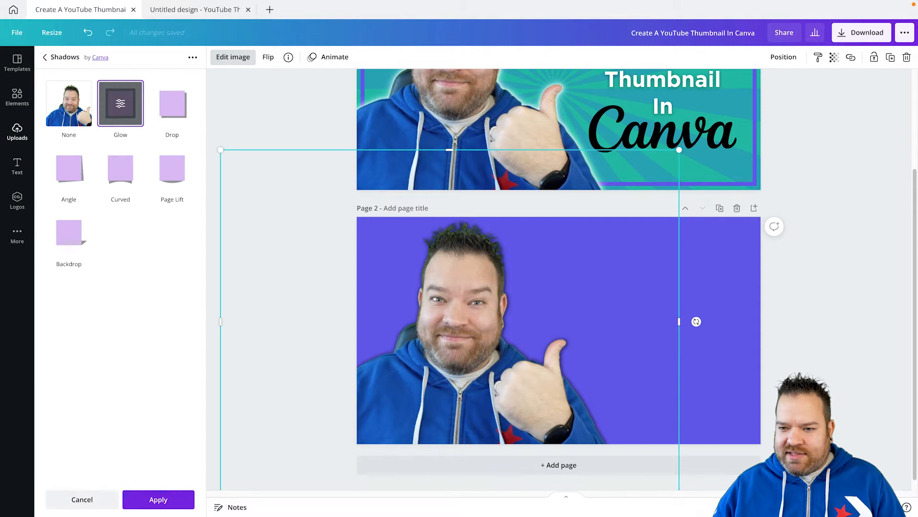
{"action": "left_click", "coordinate": [120, 103]}
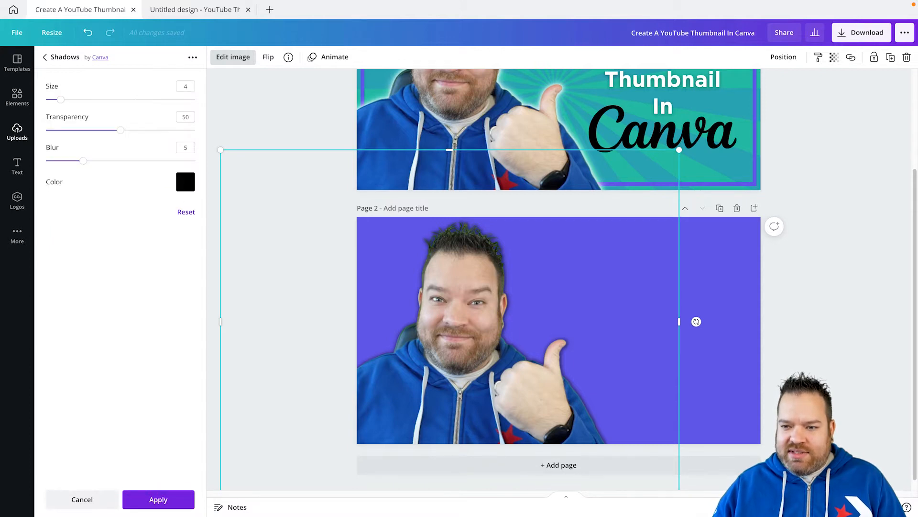
Set the colour of the photo's glow to white.
{"action": "left_click", "coordinate": [185, 182]}
{"action": "left_click", "coordinate": [236, 305]}
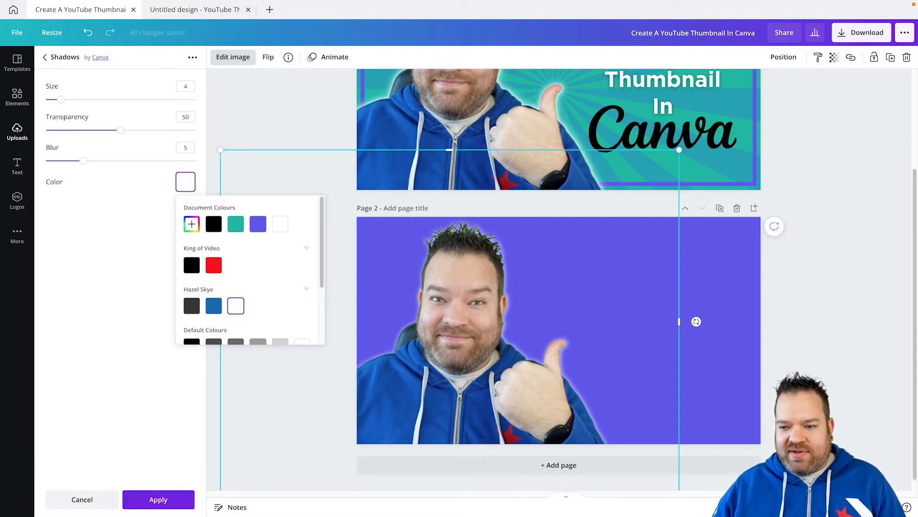
{"action": "left_click", "coordinate": [129, 301]}
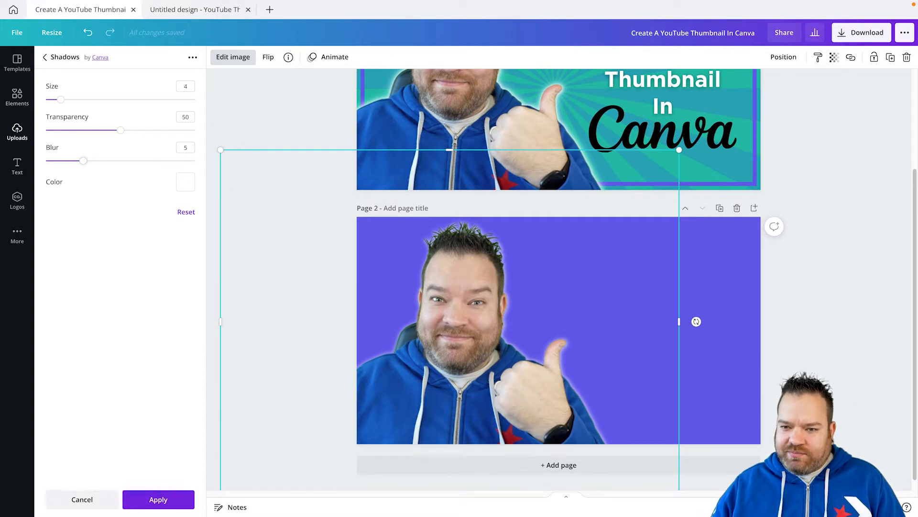
Set the glow's blur to 1, transparency to 100 and size to 12.
{"action": "left_click_drag", "start_coordinate": [84, 160], "coordinate": [54, 161]}
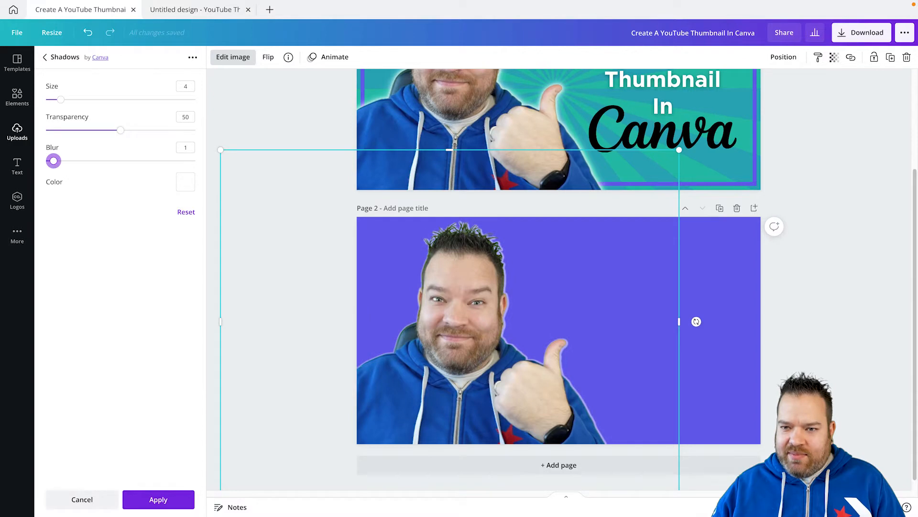
{"action": "left_click", "coordinate": [196, 130]}
{"action": "left_click_drag", "start_coordinate": [60, 100], "coordinate": [91, 99]}
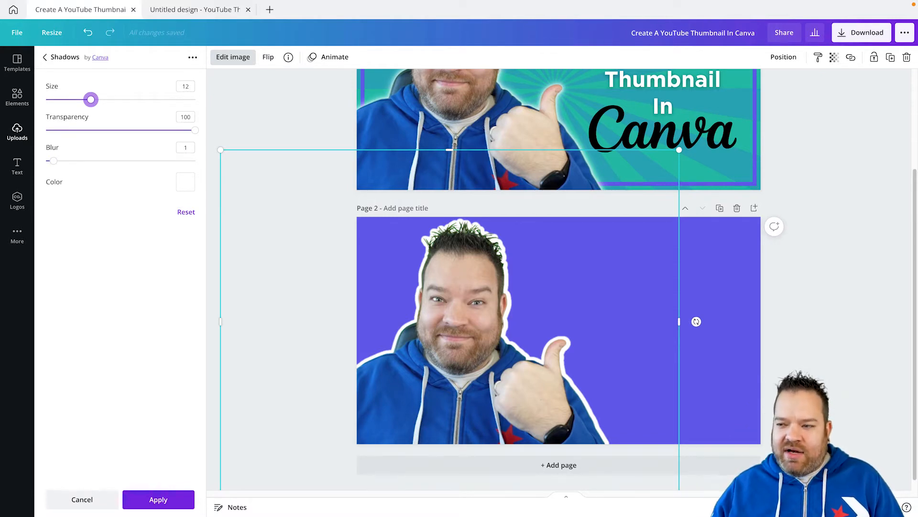
Soften the photo's glow by setting blur to 13 and size to 2, and apply the effect.
{"action": "scroll", "coordinate": [559, 280], "scroll_direction": "up", "scroll_amount": 5}
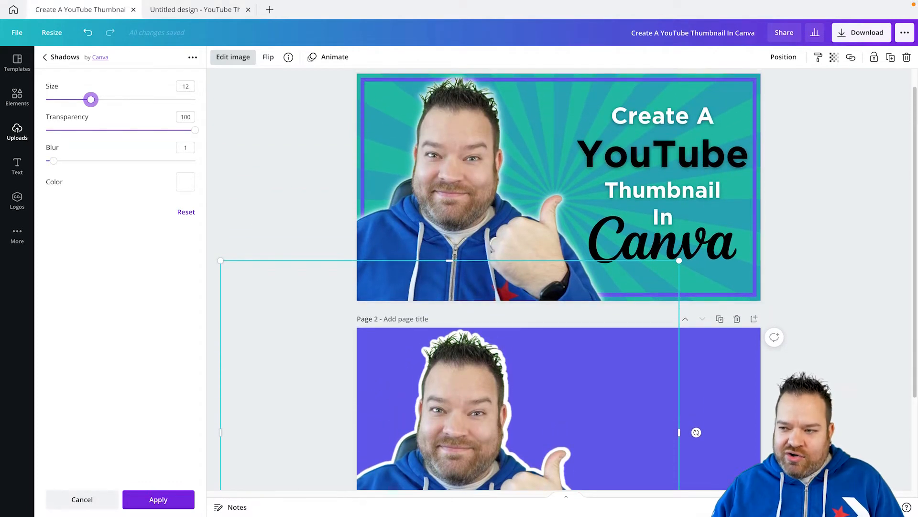
{"action": "scroll", "coordinate": [558, 280], "scroll_direction": "down", "scroll_amount": 3}
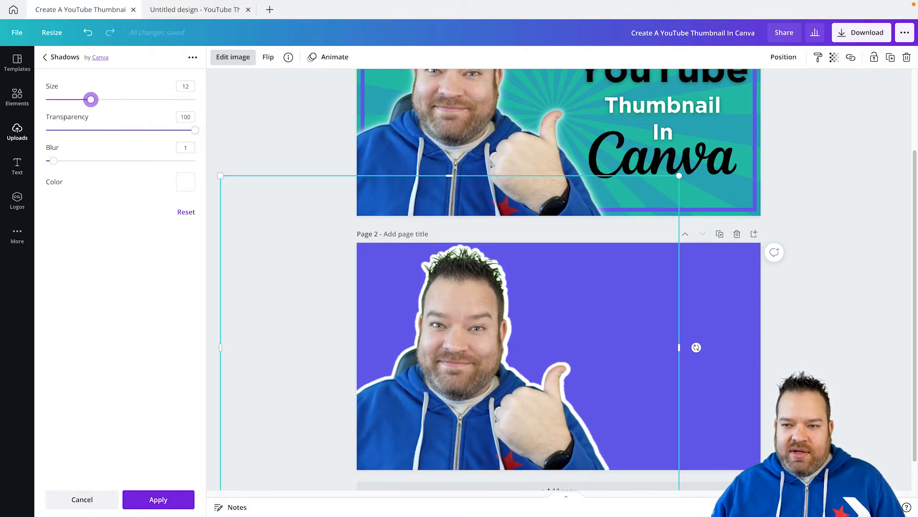
{"action": "left_click_drag", "start_coordinate": [54, 160], "coordinate": [143, 161]}
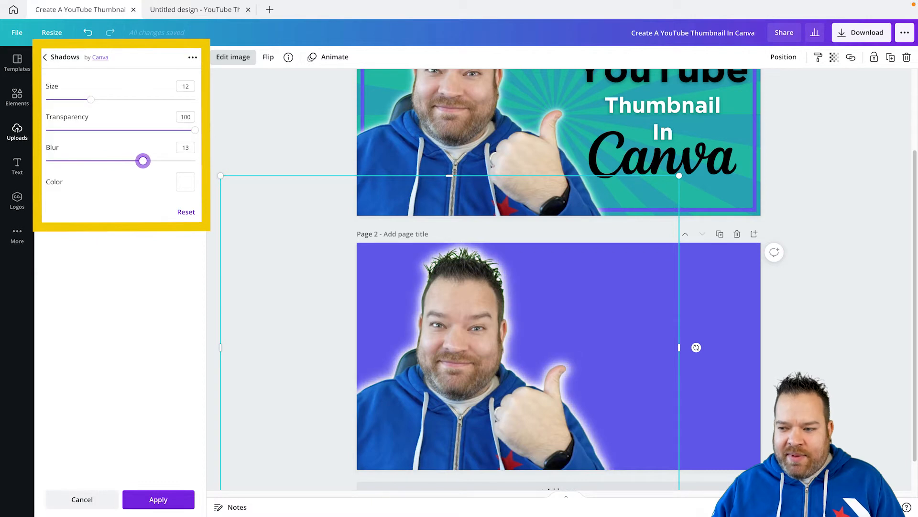
{"action": "left_click_drag", "start_coordinate": [91, 100], "coordinate": [64, 99]}
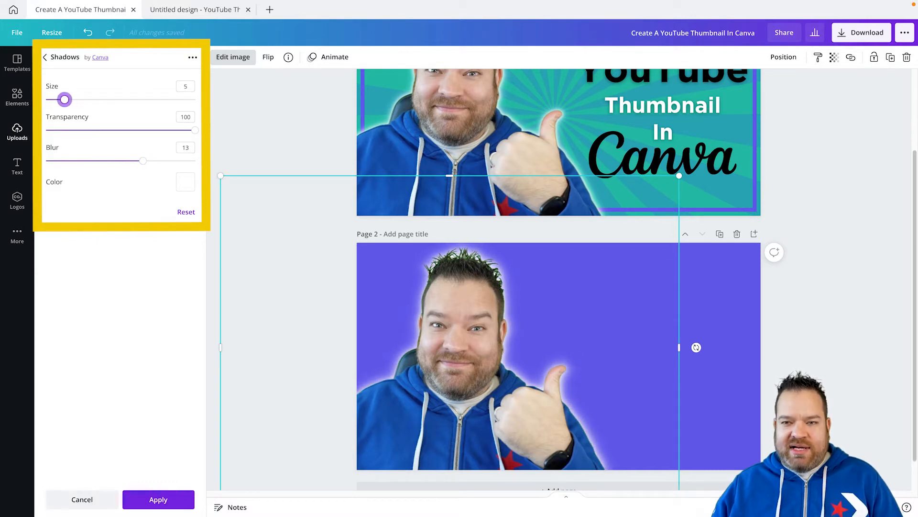
{"action": "left_click_drag", "start_coordinate": [64, 99], "coordinate": [53, 100]}
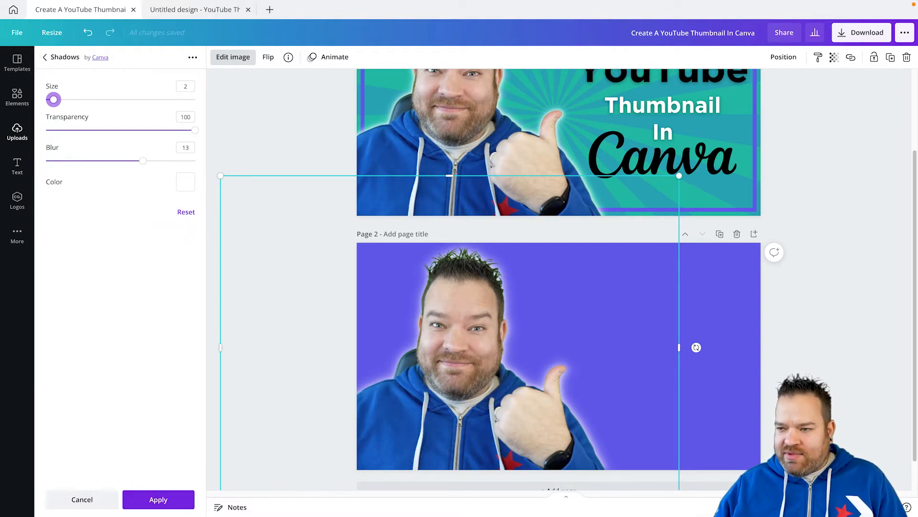
{"action": "left_click", "coordinate": [158, 499]}
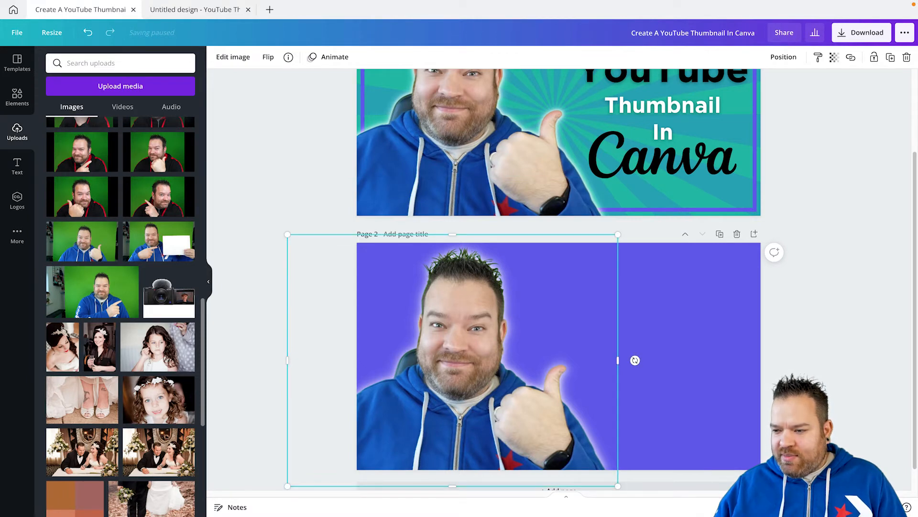
Enlarge the glowing cut-out photo on page 2 slightly towards its upper-left corner and deselect it.
{"action": "scroll", "coordinate": [559, 280], "scroll_direction": "up", "scroll_amount": 3}
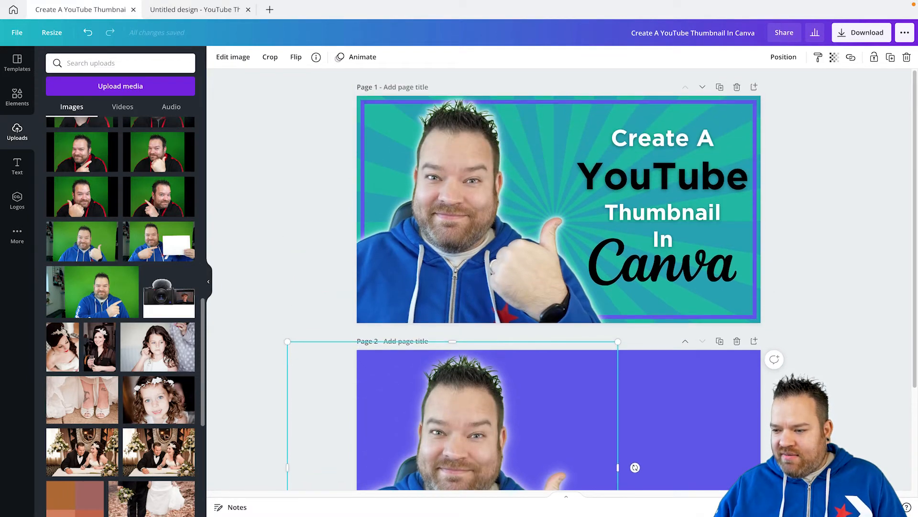
{"action": "left_click_drag", "start_coordinate": [287, 339], "coordinate": [282, 336]}
{"action": "left_click", "coordinate": [635, 463]}
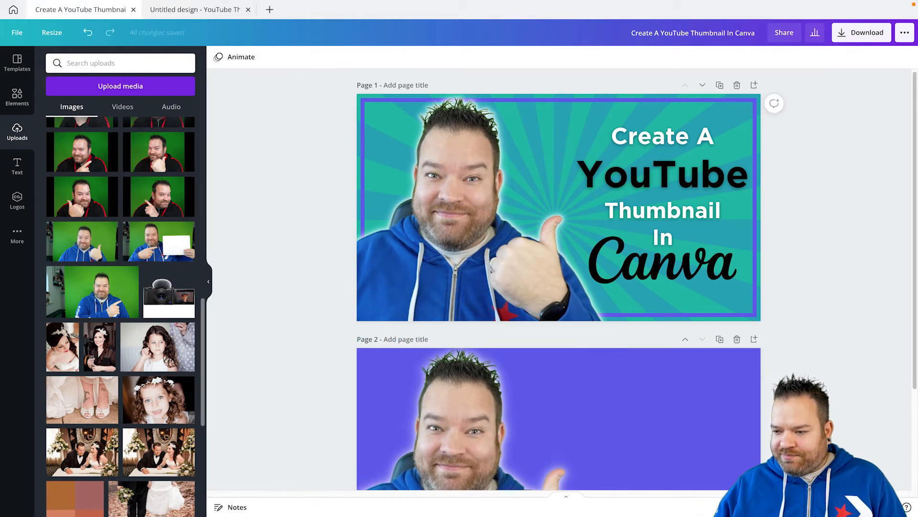
Clear the old text search and add a heading to page 2.
{"action": "scroll", "coordinate": [636, 464], "scroll_direction": "down", "scroll_amount": 3}
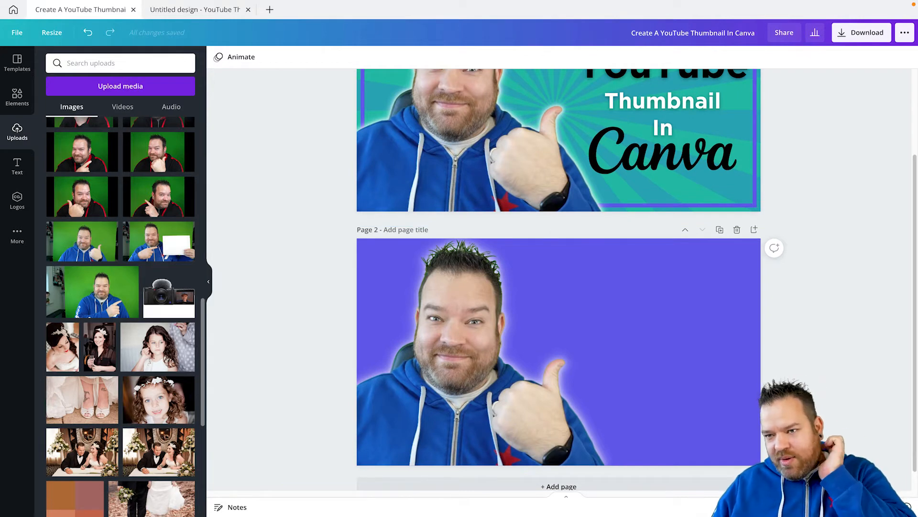
{"action": "left_click", "coordinate": [17, 166]}
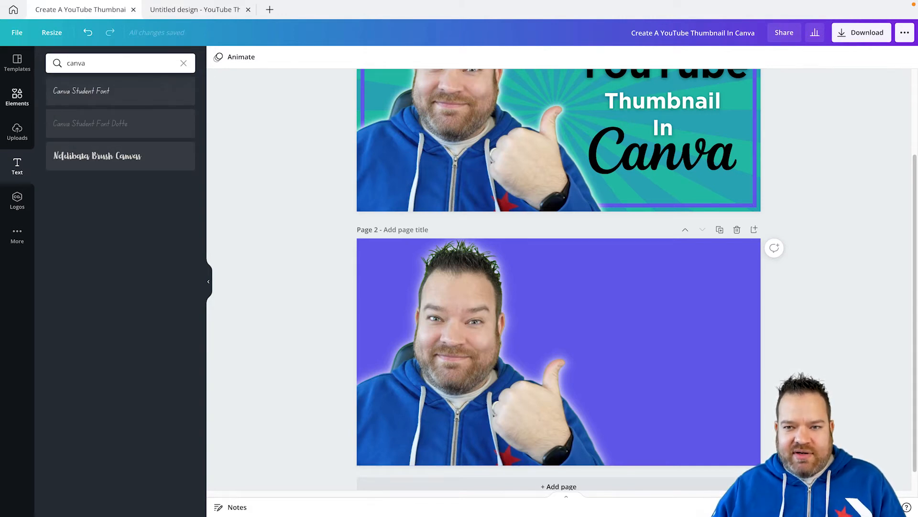
{"action": "left_click", "coordinate": [184, 63]}
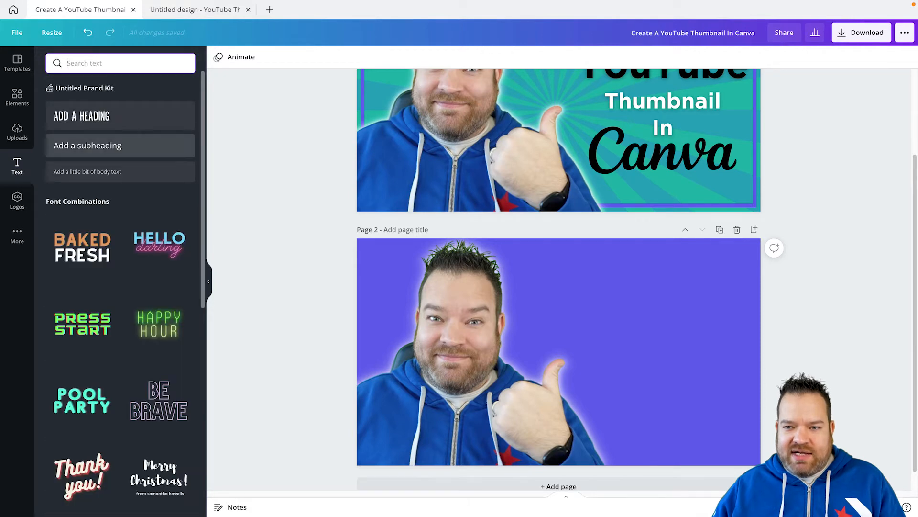
{"action": "left_click", "coordinate": [119, 117]}
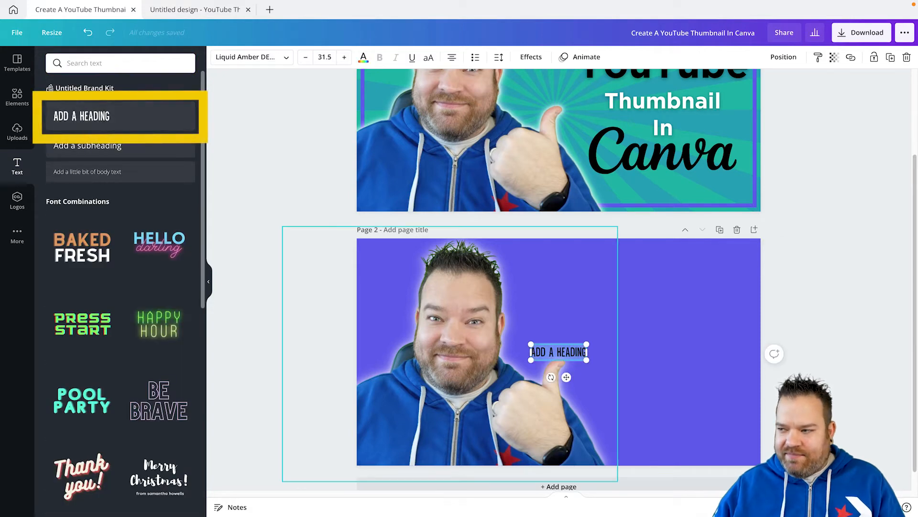
Replace the heading's text with "Create A YouTube Thumbnail In", split over four lines after "A", "YouTube" and "Thumbnail".
{"action": "scroll", "coordinate": [559, 280], "scroll_direction": "up", "scroll_amount": 2}
{"action": "scroll", "coordinate": [558, 280], "scroll_direction": "down", "scroll_amount": 3}
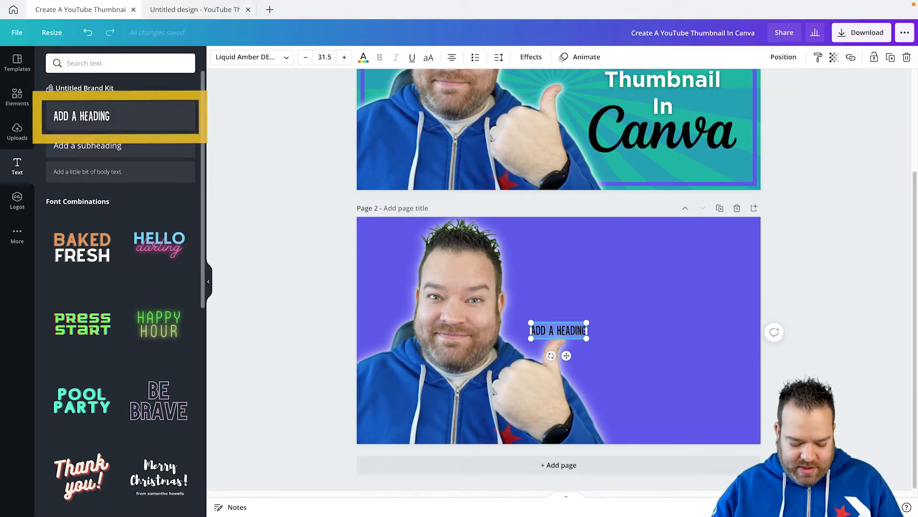
{"action": "type", "text": "CREATE"}
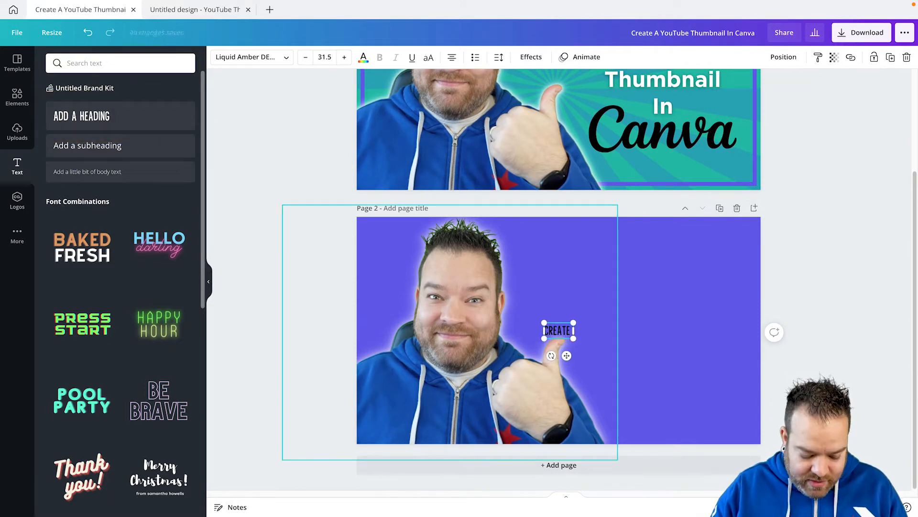
{"action": "type", "text": " A YOUTUBE TH"}
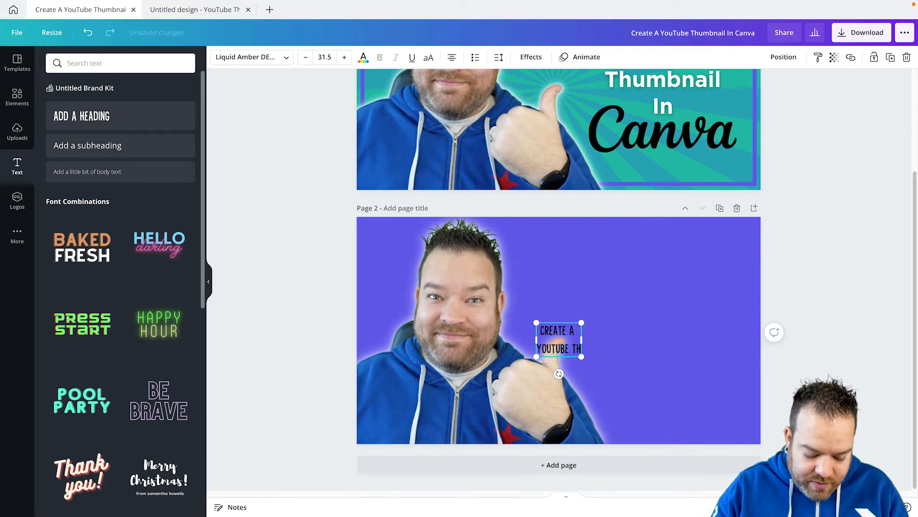
{"action": "type", "text": "UMBNAIL IN"}
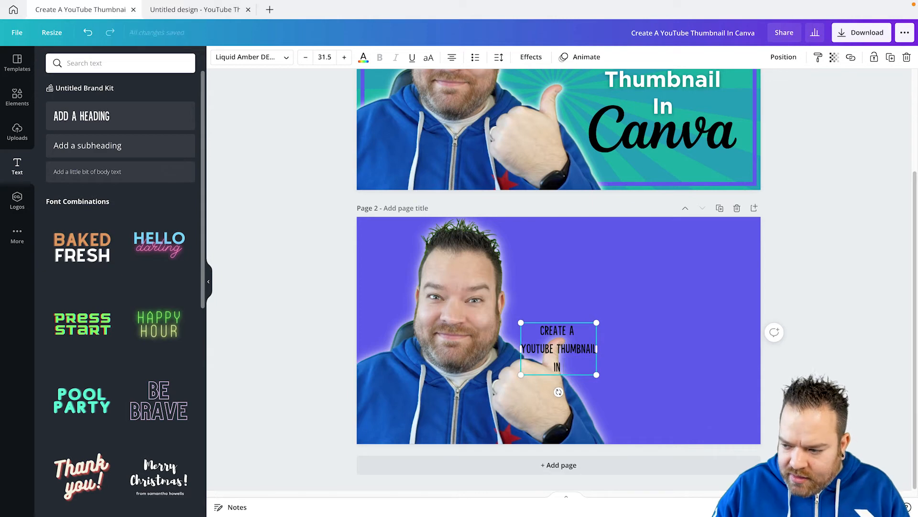
{"action": "key", "text": "BackSpace"}
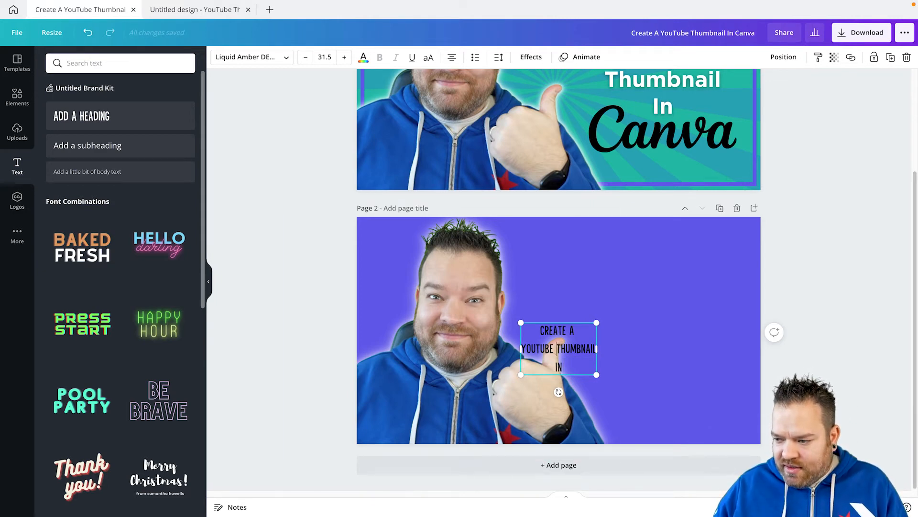
{"action": "key", "text": "Return"}
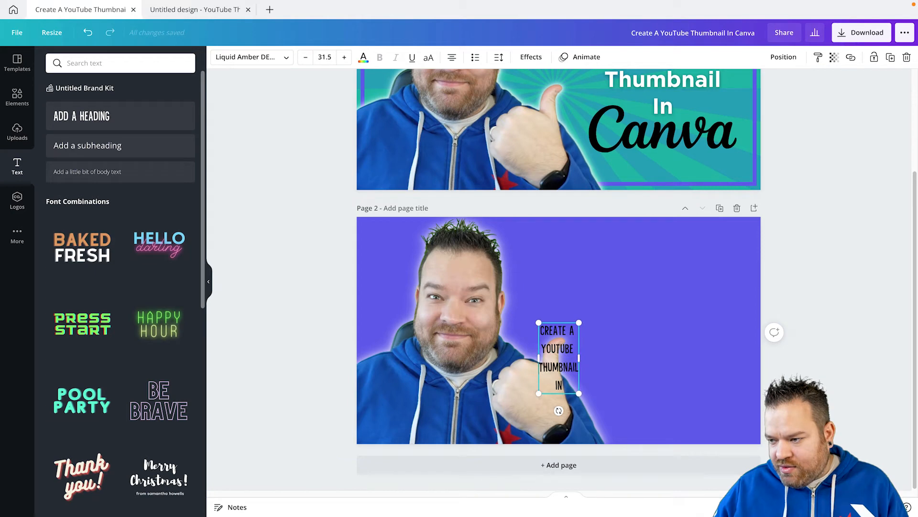
Enlarge the heading to font size 95.2 and move it into the empty area beside the photo.
{"action": "left_click_drag", "start_coordinate": [578, 323], "coordinate": [637, 219]}
{"action": "left_click_drag", "start_coordinate": [637, 393], "coordinate": [660, 433]}
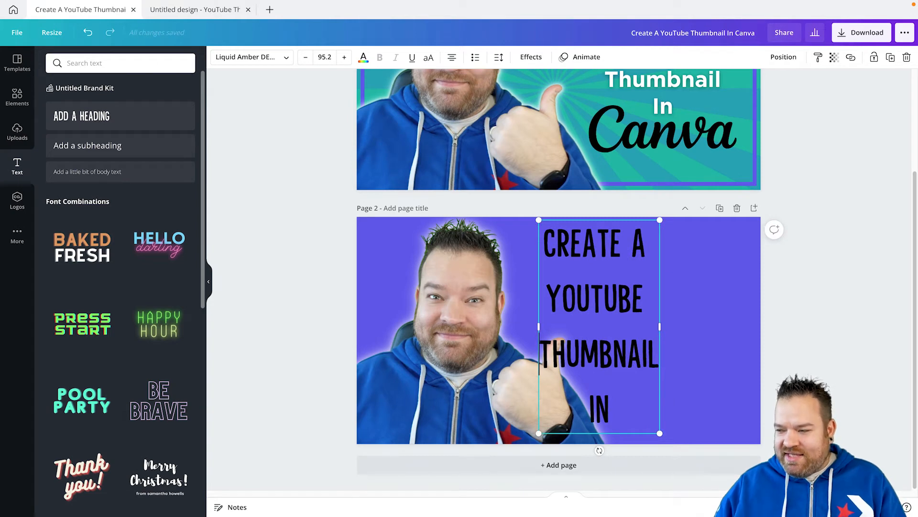
{"action": "left_click", "coordinate": [709, 330]}
{"action": "left_click_drag", "start_coordinate": [599, 326], "coordinate": [650, 332]}
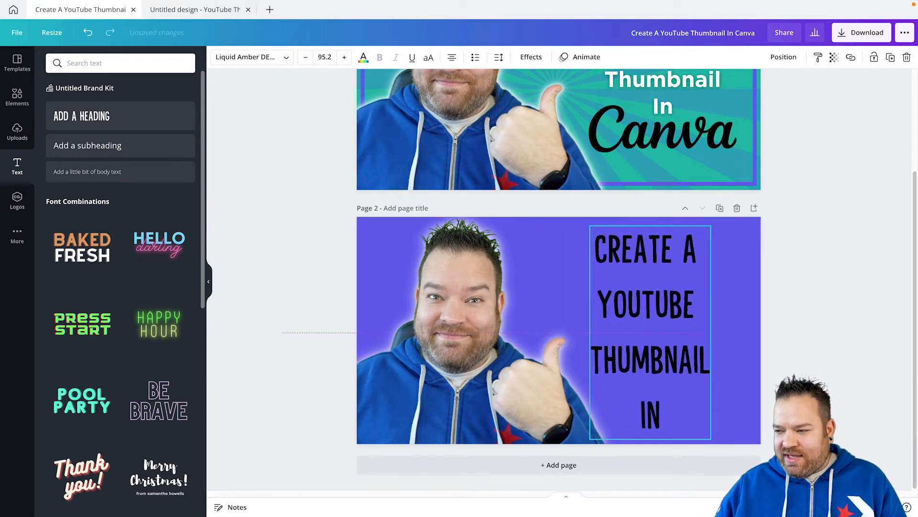
Check the font of page 1's title and change page 2's heading to Gotham Bold to match.
{"action": "scroll", "coordinate": [558, 280], "scroll_direction": "up", "scroll_amount": 2}
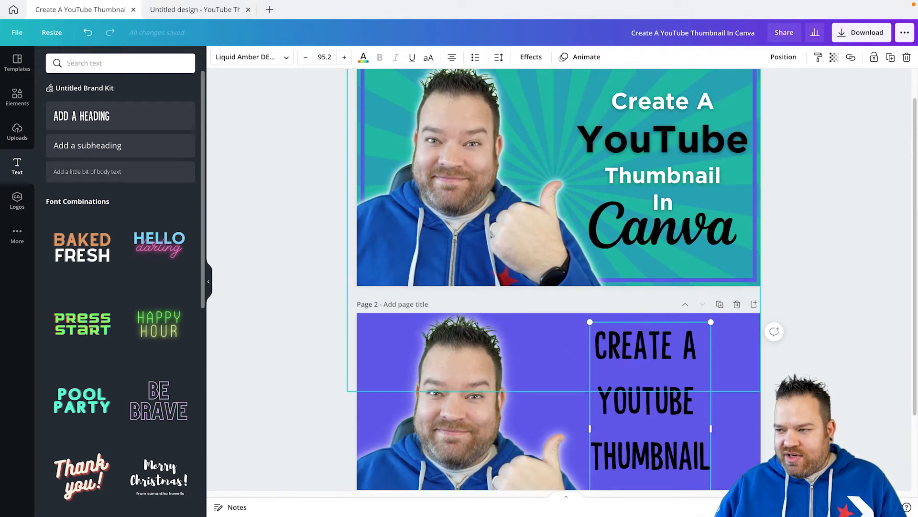
{"action": "left_click", "coordinate": [632, 175]}
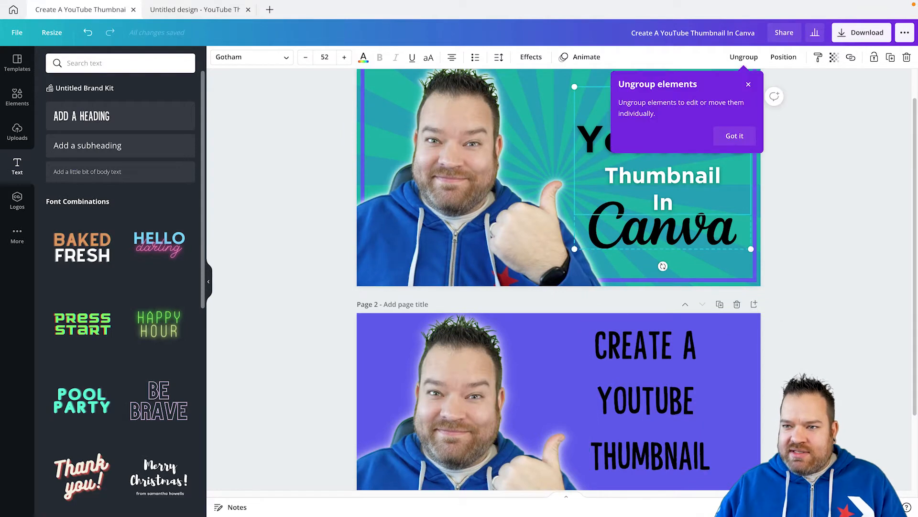
{"action": "left_click", "coordinate": [646, 374]}
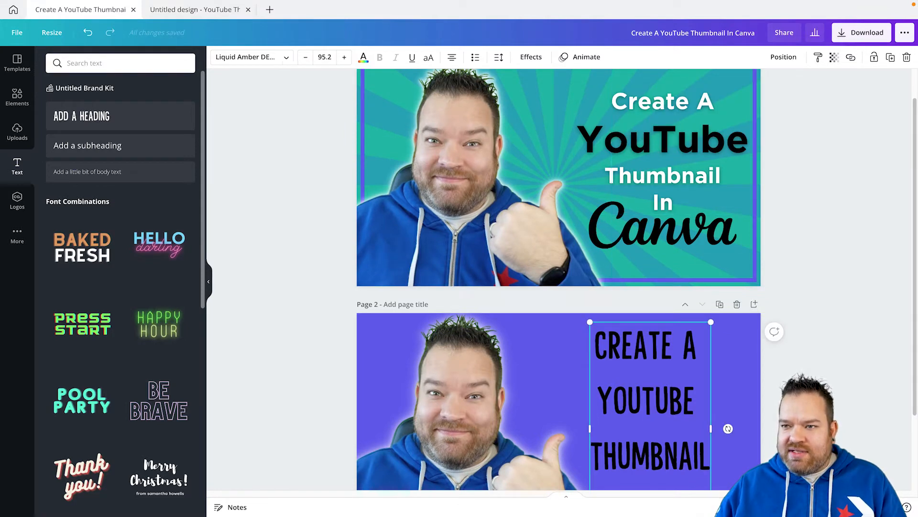
{"action": "left_click", "coordinate": [249, 57]}
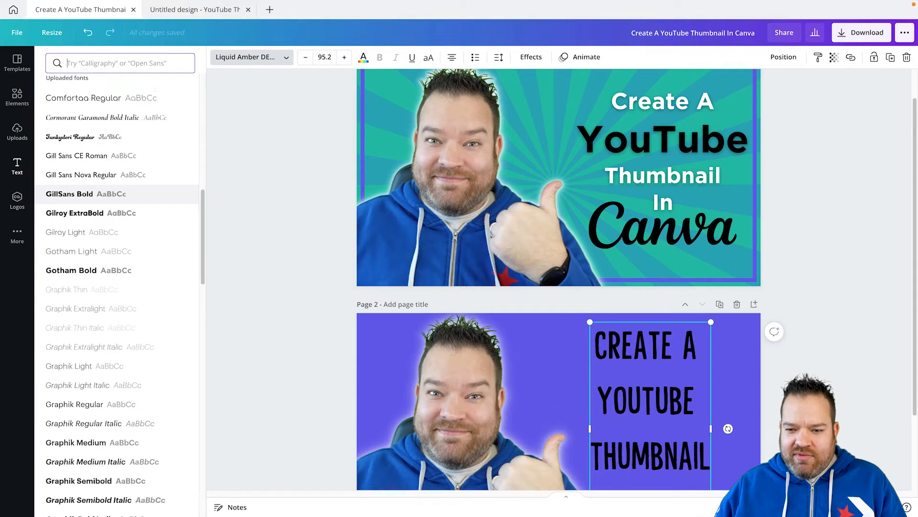
{"action": "scroll", "coordinate": [120, 195], "scroll_direction": "down", "scroll_amount": 1}
{"action": "left_click", "coordinate": [89, 265]}
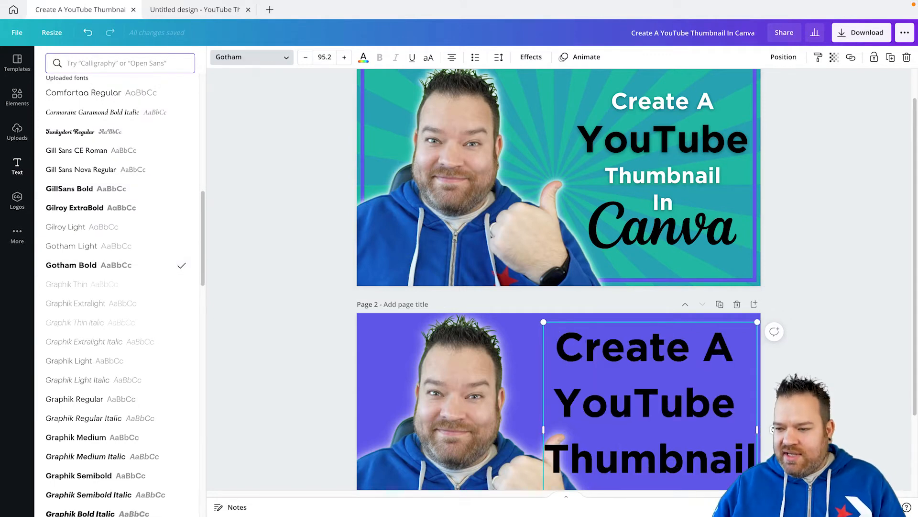
{"action": "key", "text": "Escape"}
{"action": "scroll", "coordinate": [559, 279], "scroll_direction": "down", "scroll_amount": 2}
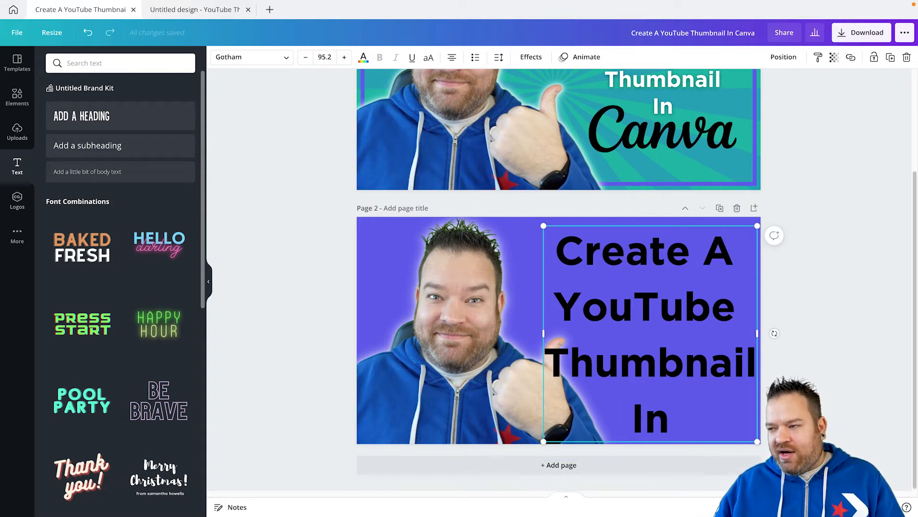
Check the font size of each line in page 1's title.
{"action": "key", "text": "Escape"}
{"action": "scroll", "coordinate": [559, 280], "scroll_direction": "up", "scroll_amount": 3}
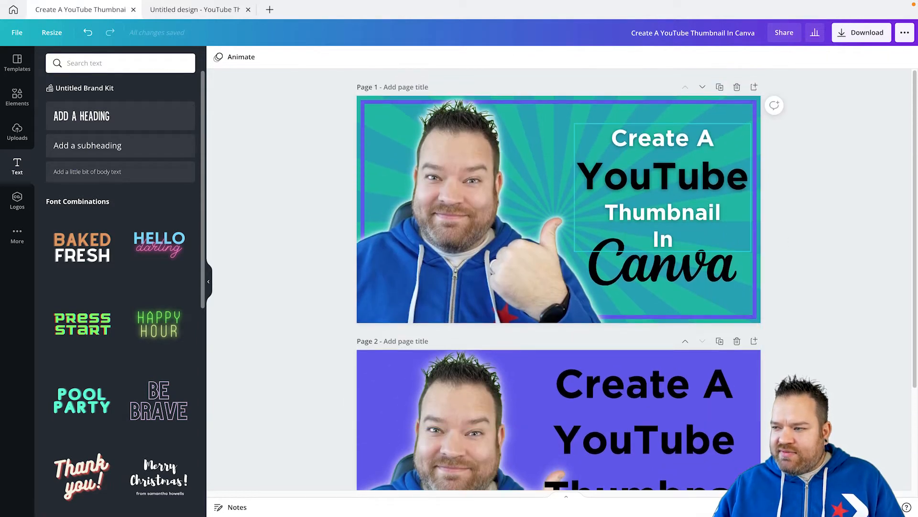
{"action": "left_click", "coordinate": [663, 177]}
{"action": "left_click", "coordinate": [675, 138]}
{"action": "left_click_drag", "start_coordinate": [653, 138], "coordinate": [675, 138]}
{"action": "left_click", "coordinate": [652, 176]}
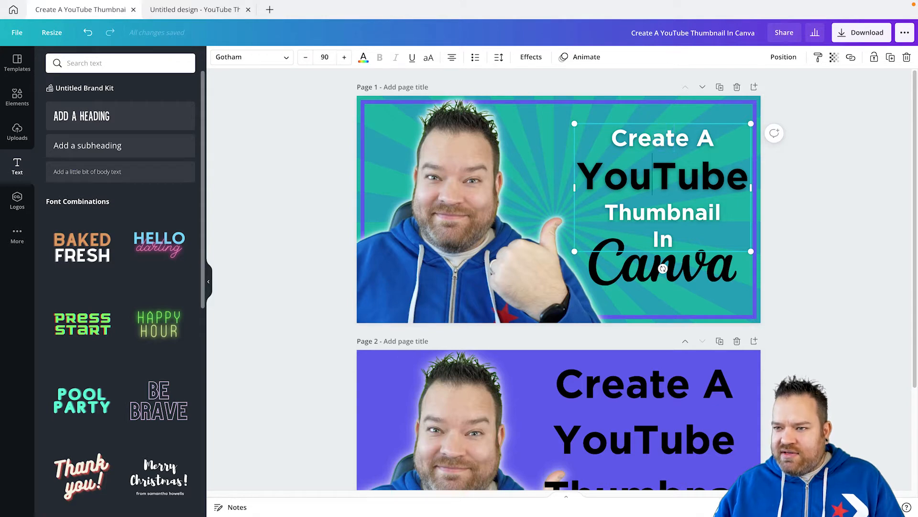
{"action": "left_click", "coordinate": [667, 212]}
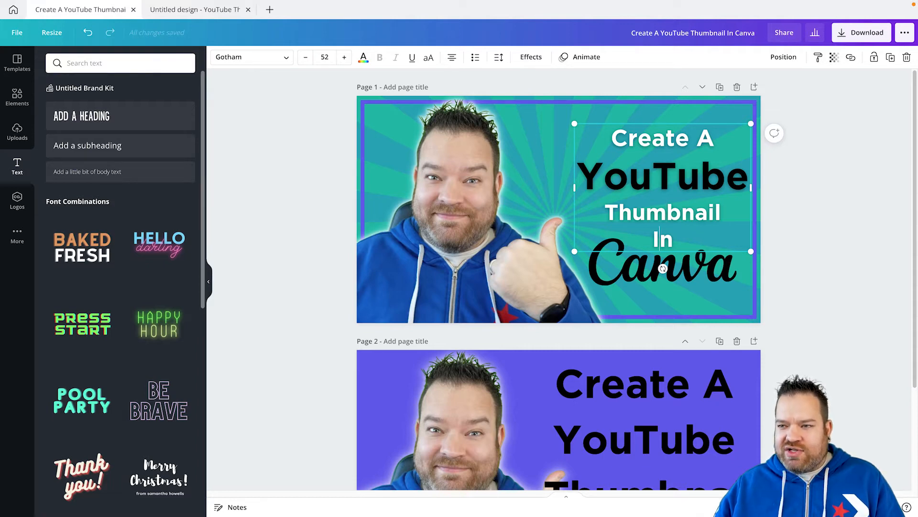
{"action": "left_click", "coordinate": [660, 240]}
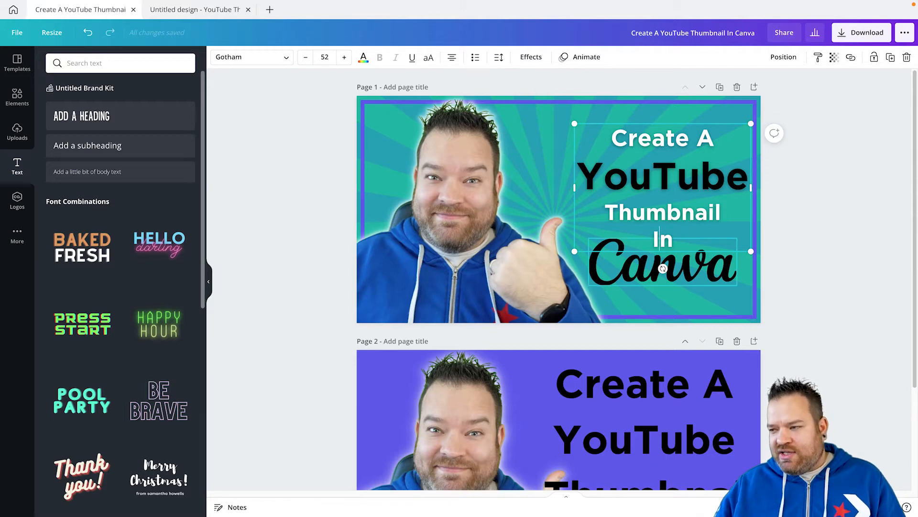
Set the "Create A" line of page 2's heading to font size 55.
{"action": "scroll", "coordinate": [661, 258], "scroll_direction": "down", "scroll_amount": 2}
{"action": "left_click", "coordinate": [626, 280]}
{"action": "left_click_drag", "start_coordinate": [734, 281], "coordinate": [554, 279]}
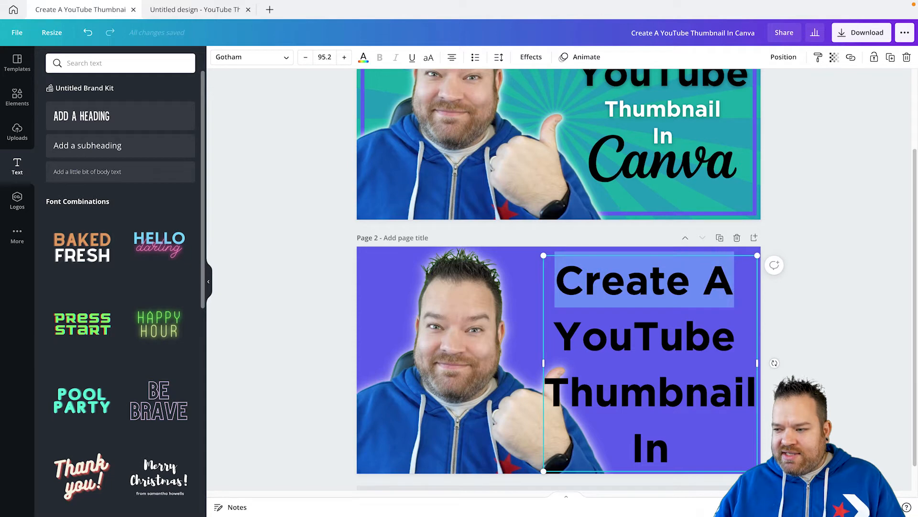
{"action": "left_click", "coordinate": [325, 57]}
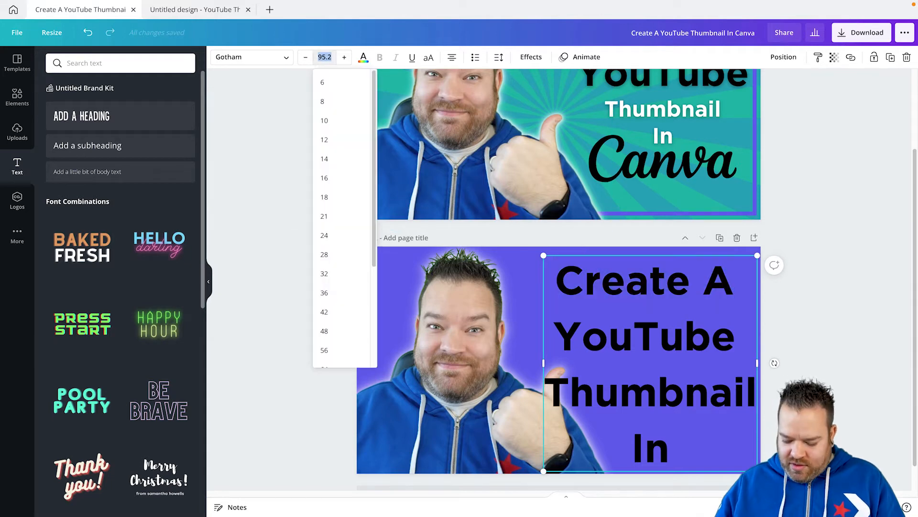
{"action": "type", "text": "55"}
{"action": "key", "text": "Return"}
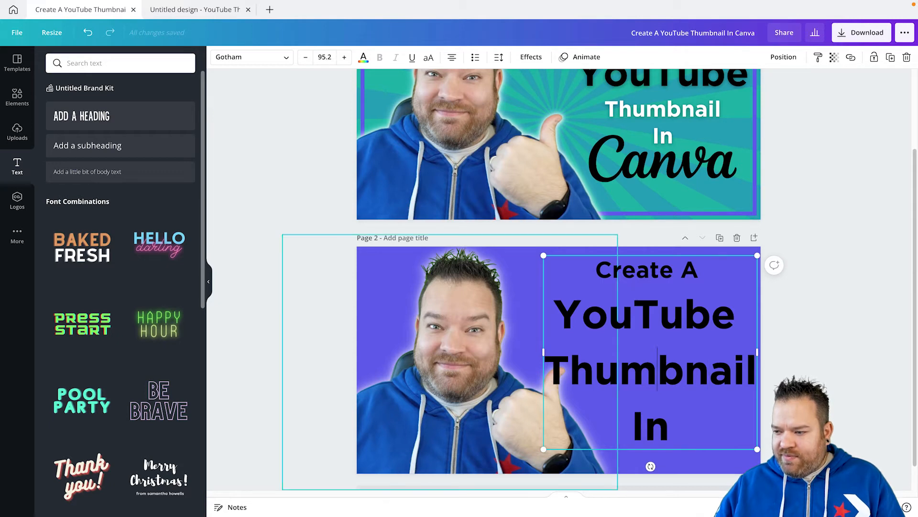
Set the "Thumbnail" and "In" lines of page 2's heading to font size 55.
{"action": "left_click_drag", "start_coordinate": [546, 370], "coordinate": [668, 426]}
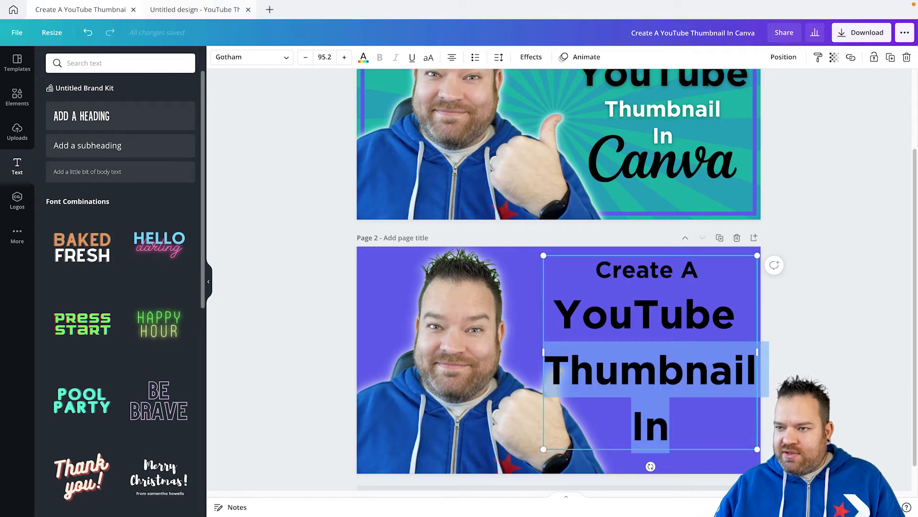
{"action": "left_click", "coordinate": [324, 56]}
{"action": "type", "text": "55"}
{"action": "key", "text": "Return"}
{"action": "left_click", "coordinate": [834, 322]}
{"action": "scroll", "coordinate": [833, 322], "scroll_direction": "up", "scroll_amount": 2}
{"action": "scroll", "coordinate": [646, 285], "scroll_direction": "down", "scroll_amount": 3}
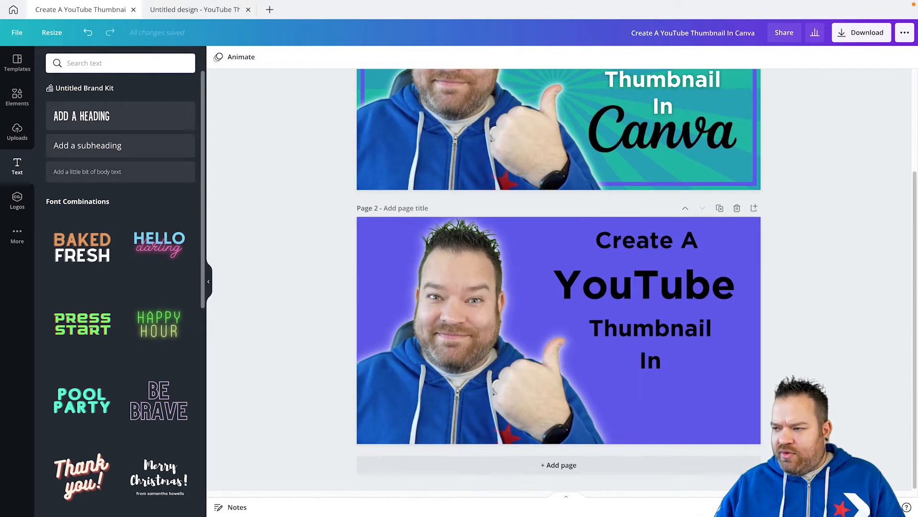
Move page 2's heading slightly down and to the right, comparing its placement with page 1's title.
{"action": "left_click_drag", "start_coordinate": [647, 292], "coordinate": [653, 301]}
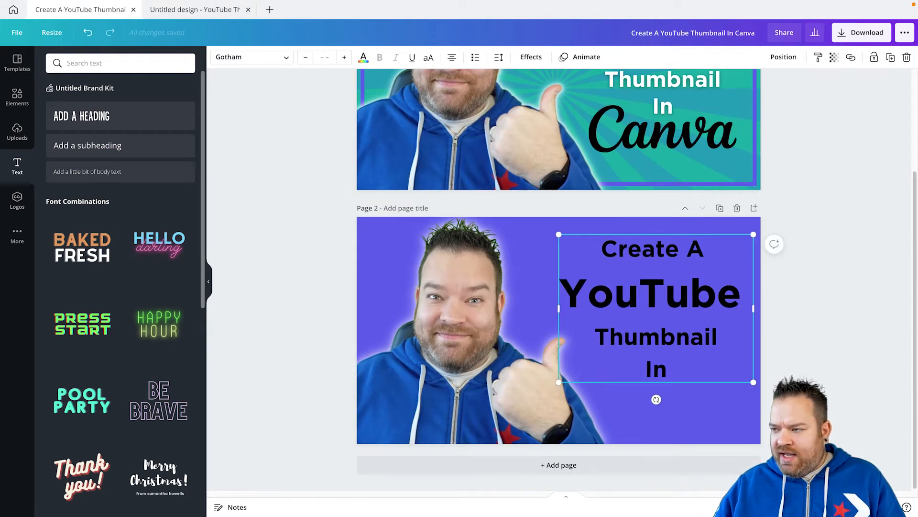
{"action": "scroll", "coordinate": [652, 301], "scroll_direction": "up", "scroll_amount": 1}
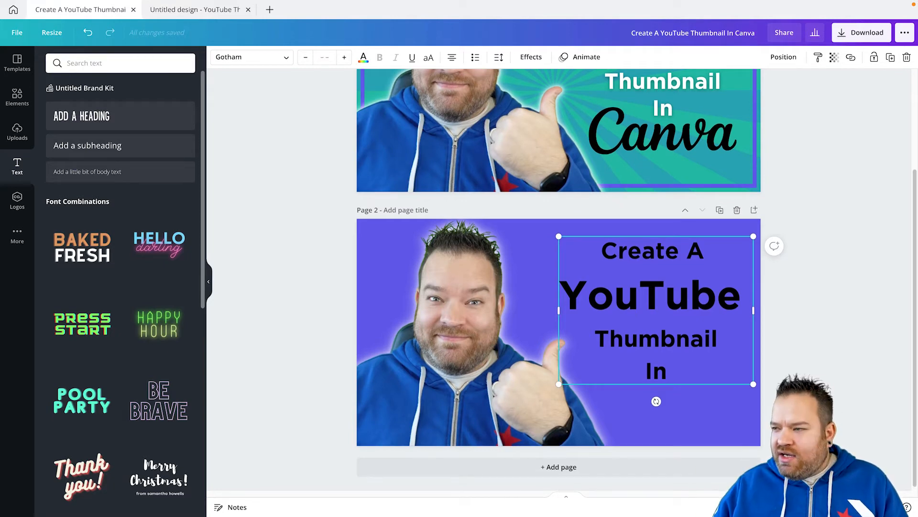
{"action": "scroll", "coordinate": [662, 201], "scroll_direction": "up", "scroll_amount": 3}
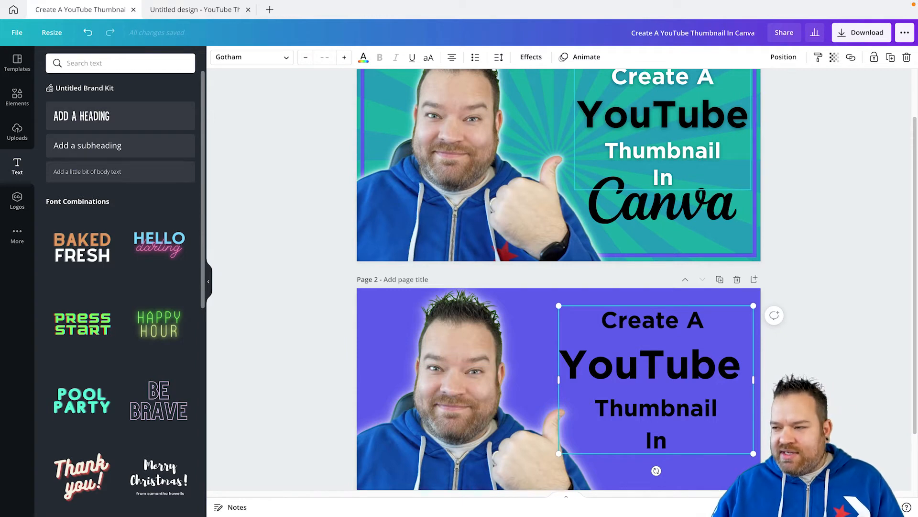
{"action": "scroll", "coordinate": [662, 143], "scroll_direction": "down", "scroll_amount": 1}
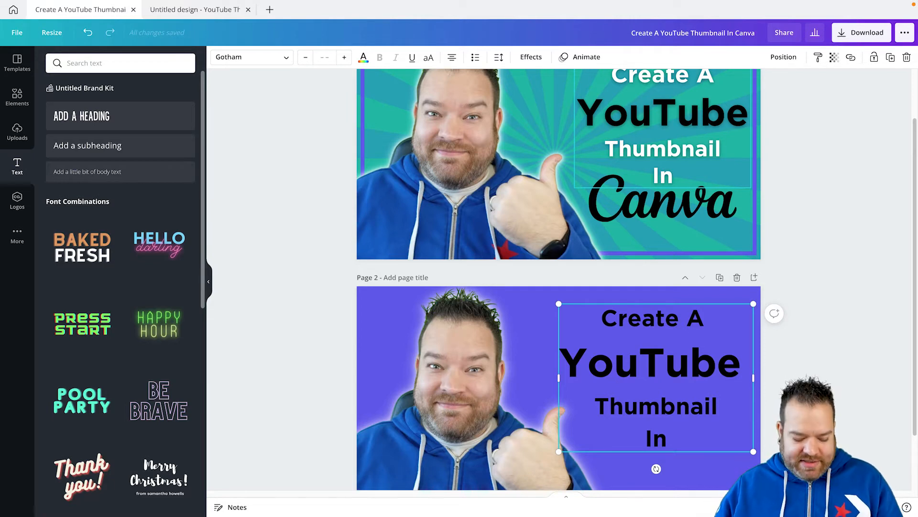
Remove the trailing space after "YouTube" in page 2's heading and nudge the heading slightly to the right.
{"action": "left_click", "coordinate": [614, 362]}
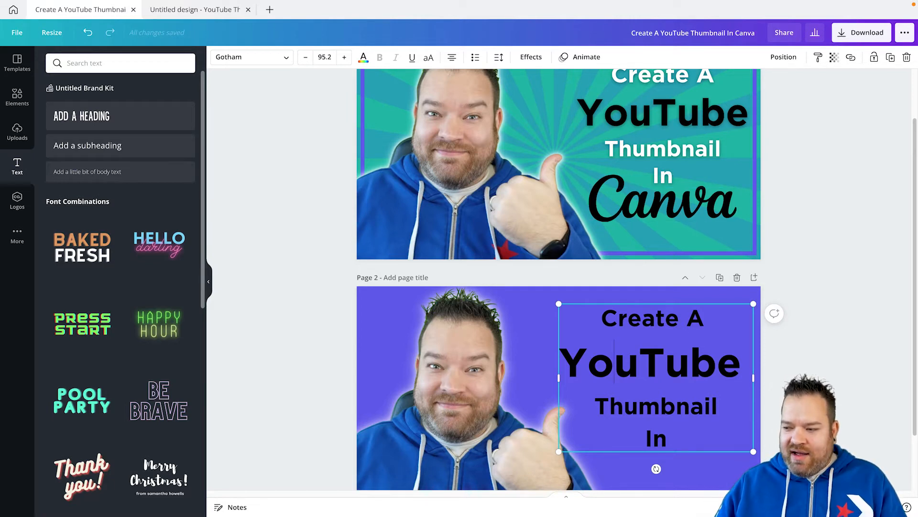
{"action": "left_click_drag", "start_coordinate": [560, 362], "coordinate": [741, 362]}
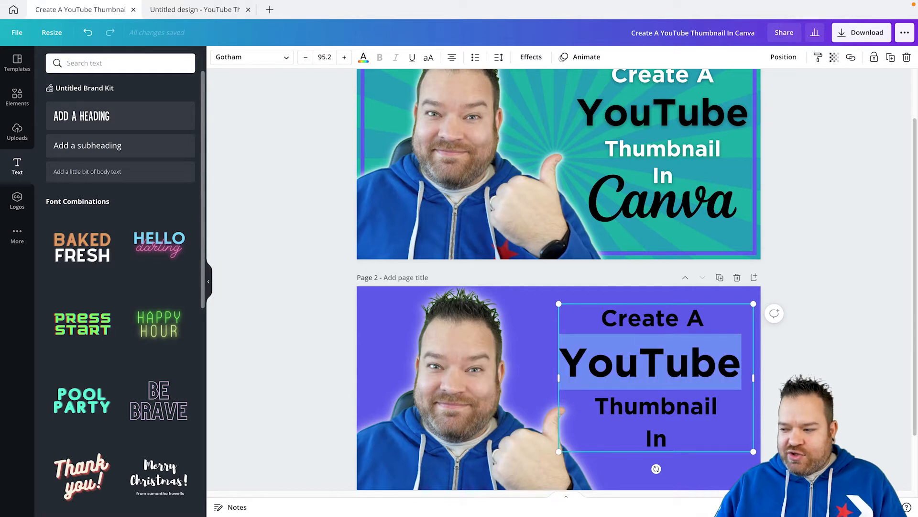
{"action": "left_click", "coordinate": [741, 362]}
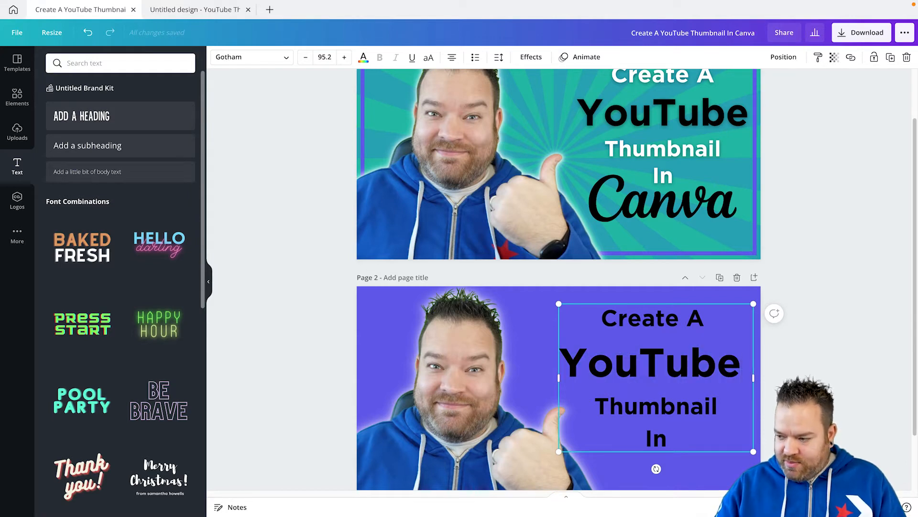
{"action": "key", "text": "BackSpace"}
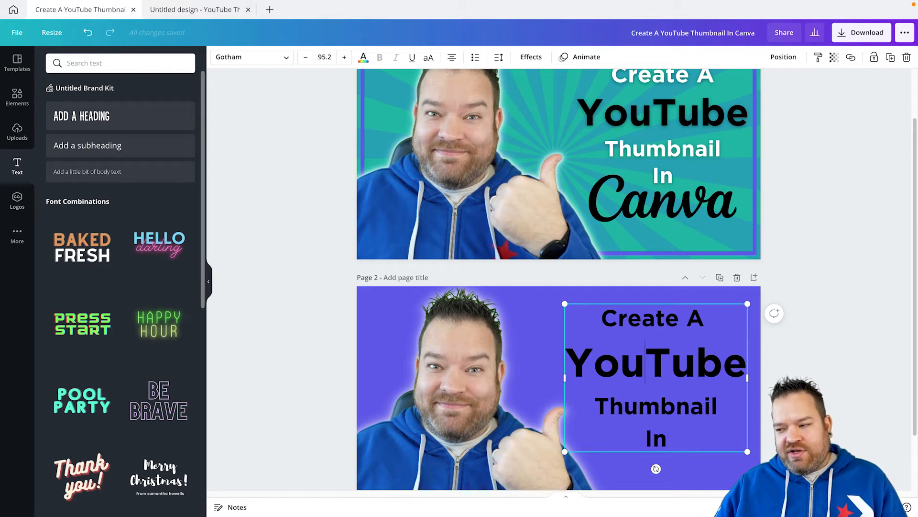
{"action": "left_click_drag", "start_coordinate": [595, 405], "coordinate": [718, 406]}
{"action": "scroll", "coordinate": [558, 280], "scroll_direction": "down", "scroll_amount": 2}
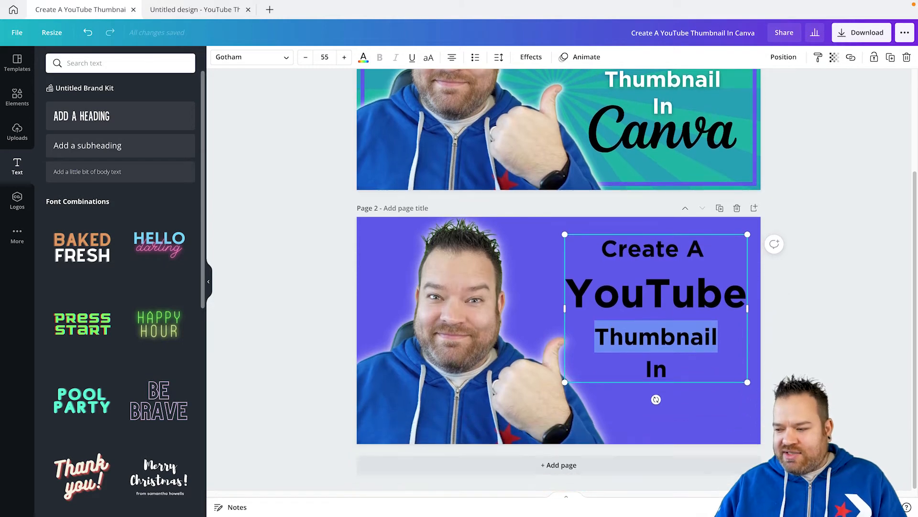
{"action": "left_click", "coordinate": [804, 306]}
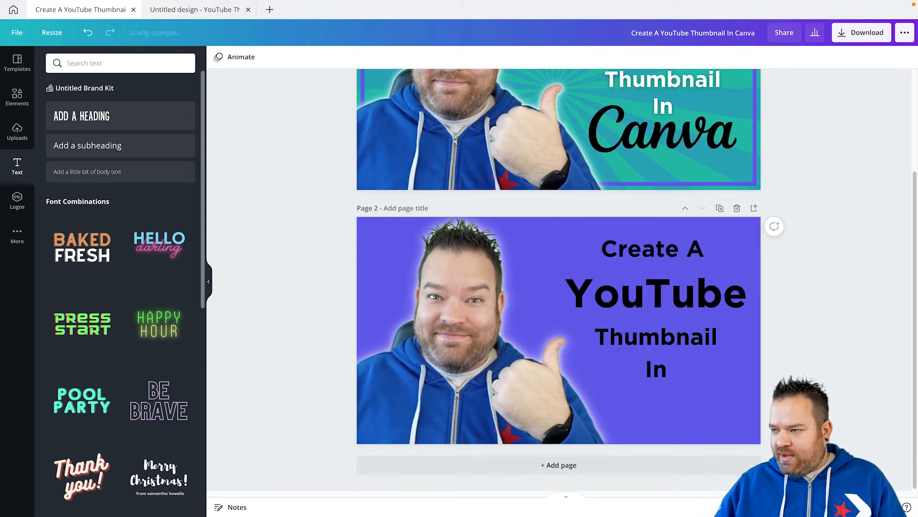
{"action": "left_click_drag", "start_coordinate": [656, 306], "coordinate": [660, 307]}
{"action": "scroll", "coordinate": [655, 311], "scroll_direction": "up", "scroll_amount": 3}
{"action": "scroll", "coordinate": [655, 311], "scroll_direction": "down", "scroll_amount": 2}
Colour the "Create A" line of page 2's heading white.
{"action": "left_click", "coordinate": [650, 324]}
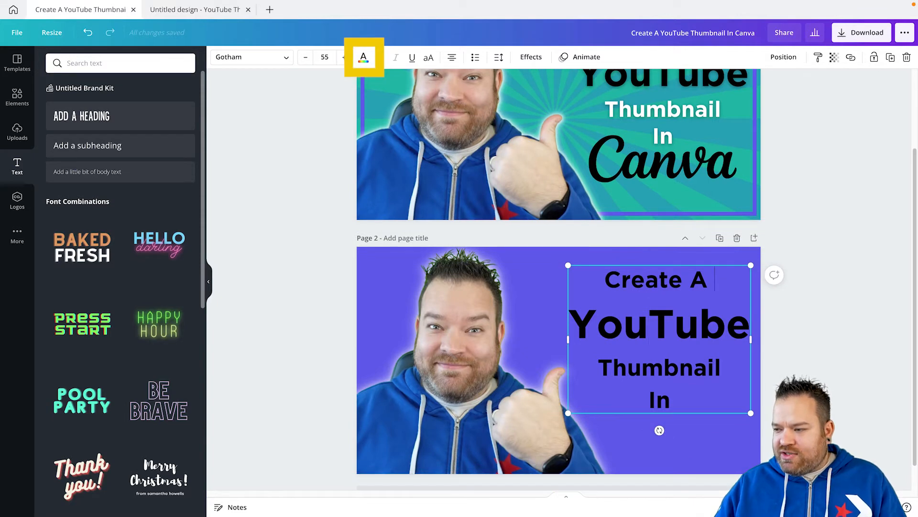
{"action": "triple_click", "coordinate": [682, 279]}
{"action": "left_click", "coordinate": [364, 57]}
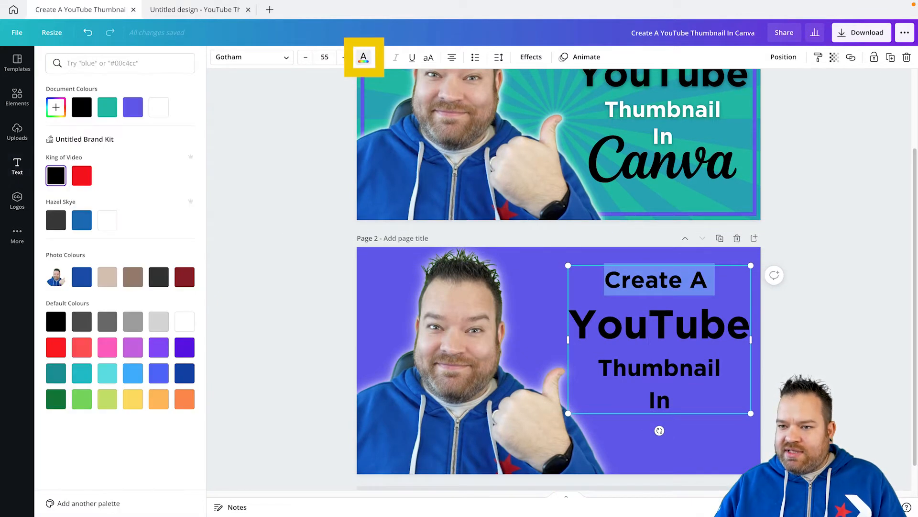
{"action": "left_click", "coordinate": [158, 107]}
Colour the "Thumbnail" and "In" lines of page 2's heading white.
{"action": "left_click", "coordinate": [671, 401]}
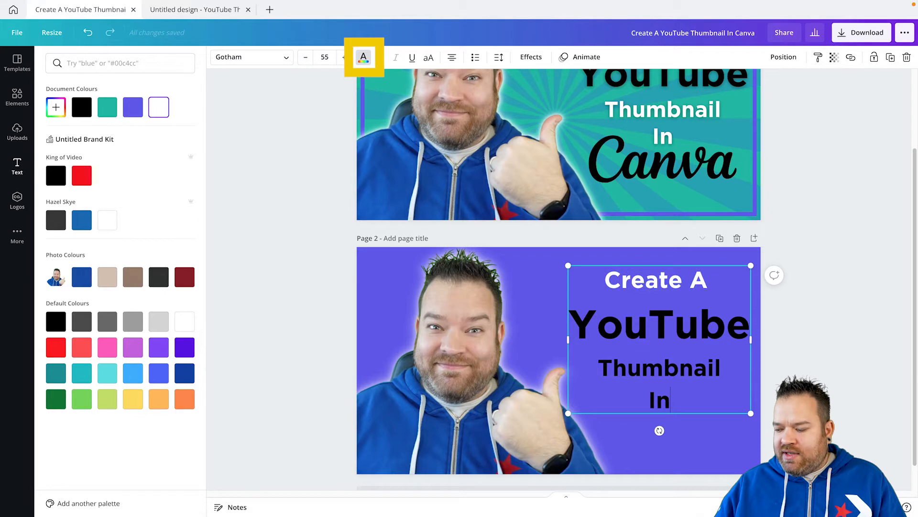
{"action": "left_click_drag", "start_coordinate": [671, 401], "coordinate": [598, 367]}
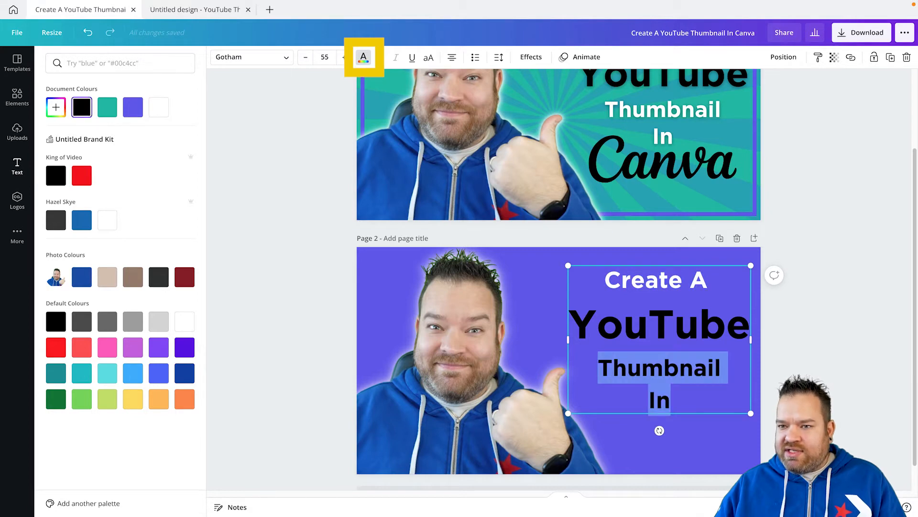
{"action": "left_click", "coordinate": [159, 107]}
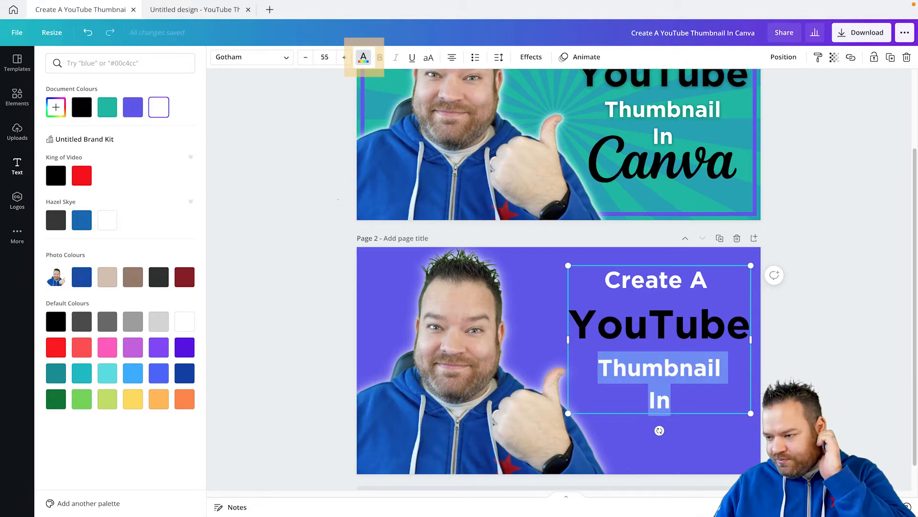
{"action": "left_click", "coordinate": [338, 200]}
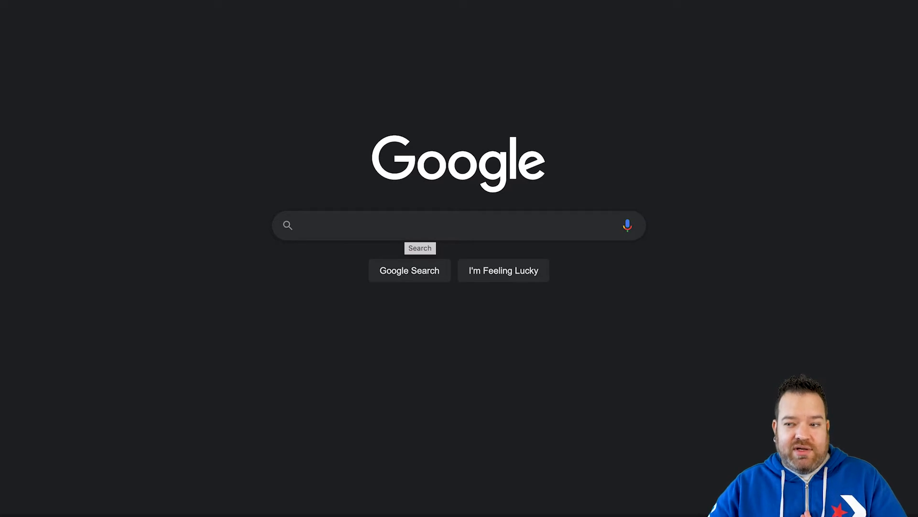
Search Google for "camtasia logo png" using the suggested query.
{"action": "type", "text": "camtast"}
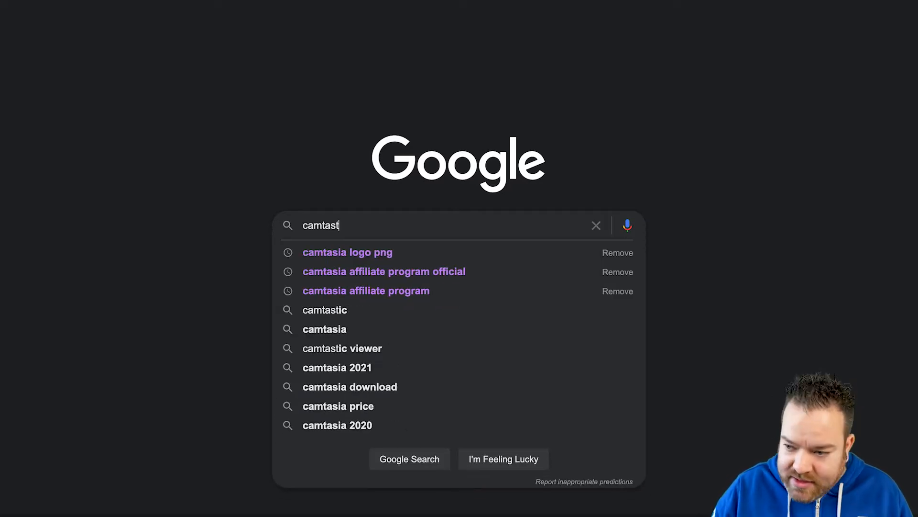
{"action": "key", "text": "BackSpace"}
{"action": "type", "text": "i"}
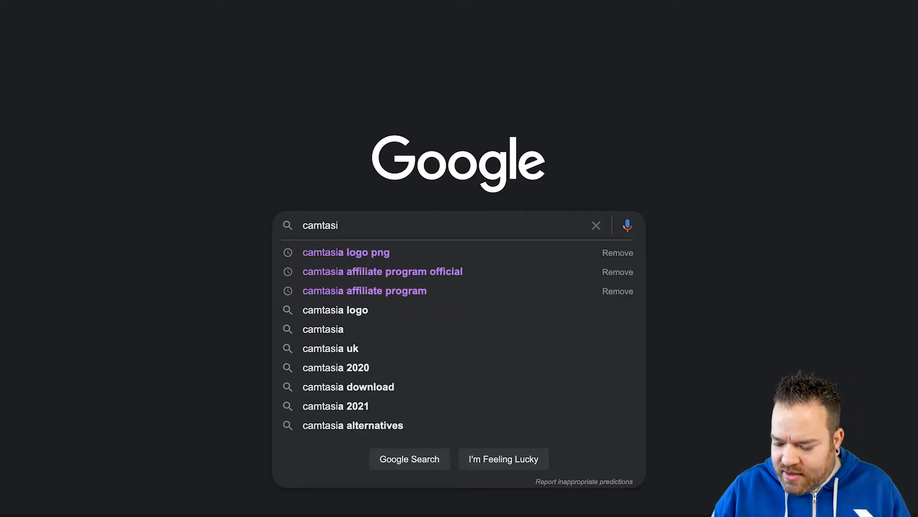
{"action": "key", "text": "Down"}
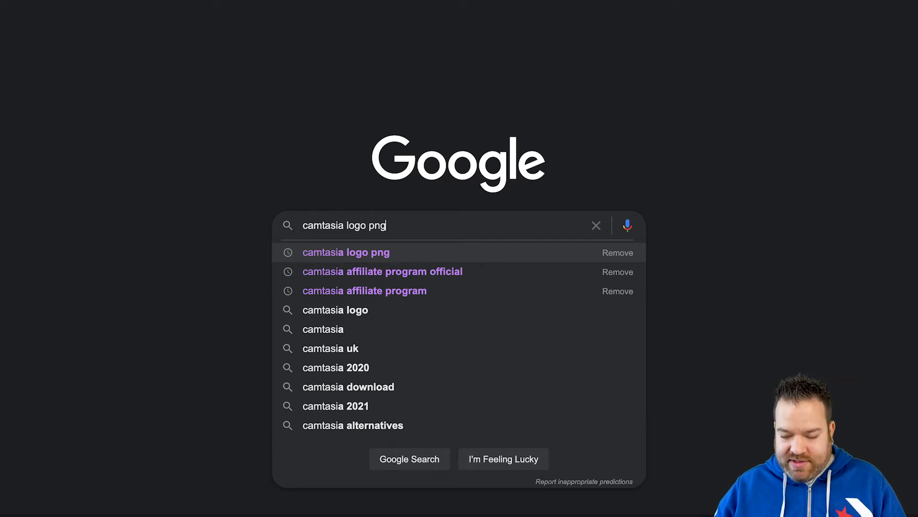
{"action": "key", "text": "Return"}
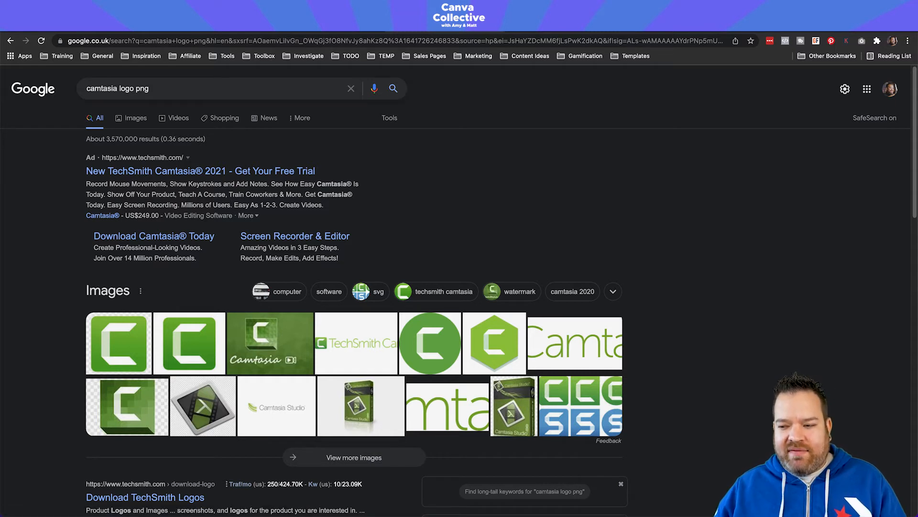
Preview the Camtasia wordmark logo in the image results, view its source page and return to the results.
{"action": "left_click", "coordinate": [575, 343]}
{"action": "left_click", "coordinate": [310, 313]}
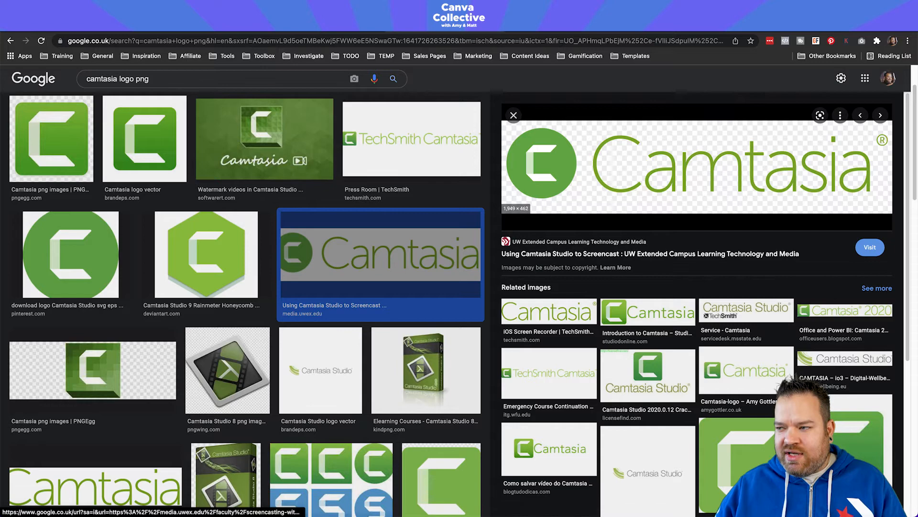
{"action": "left_click", "coordinate": [697, 166]}
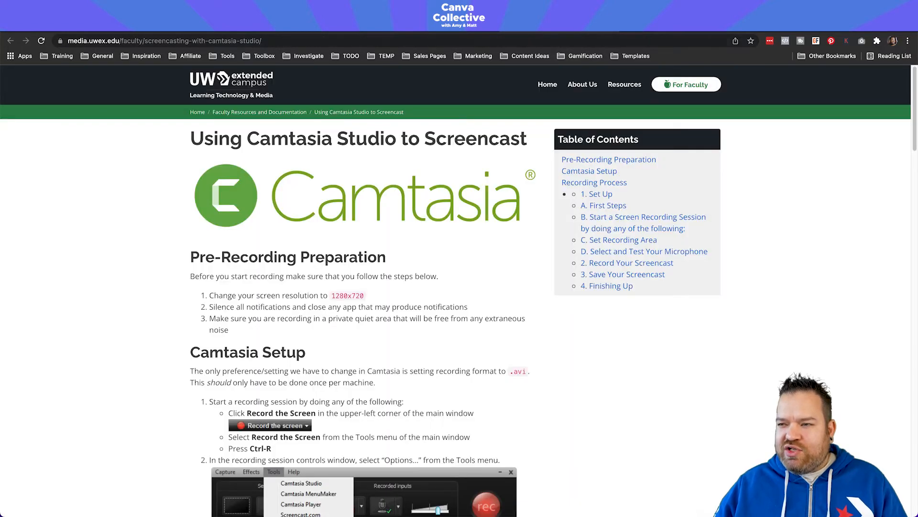
{"action": "key", "text": "super+w"}
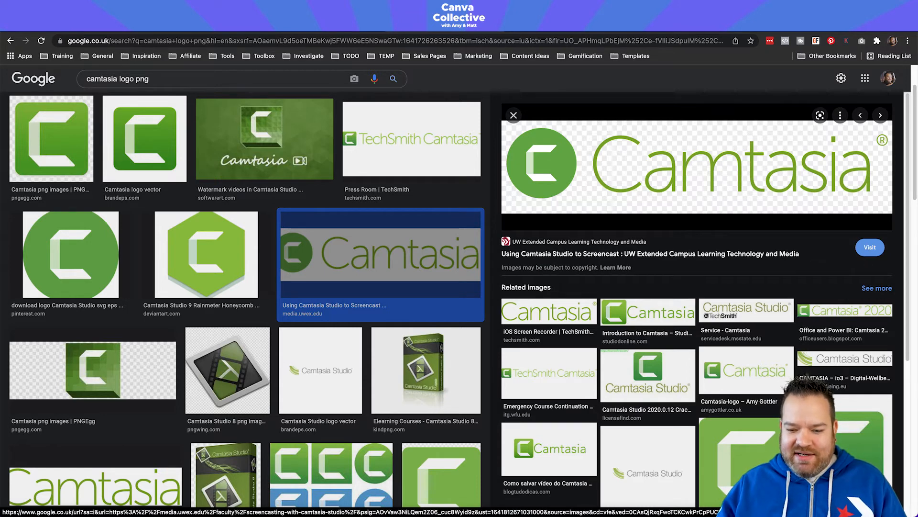
Preview the PNGEgg Camtasia logo, then go back to the "Using Camtasia Studio to Screencast" page and look through it.
{"action": "left_click", "coordinate": [93, 370]}
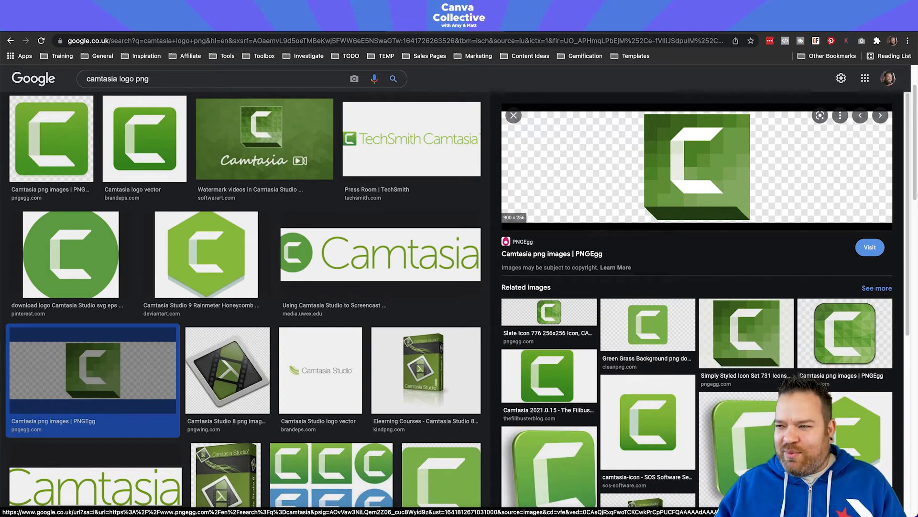
{"action": "key", "text": "ctrl+Tab"}
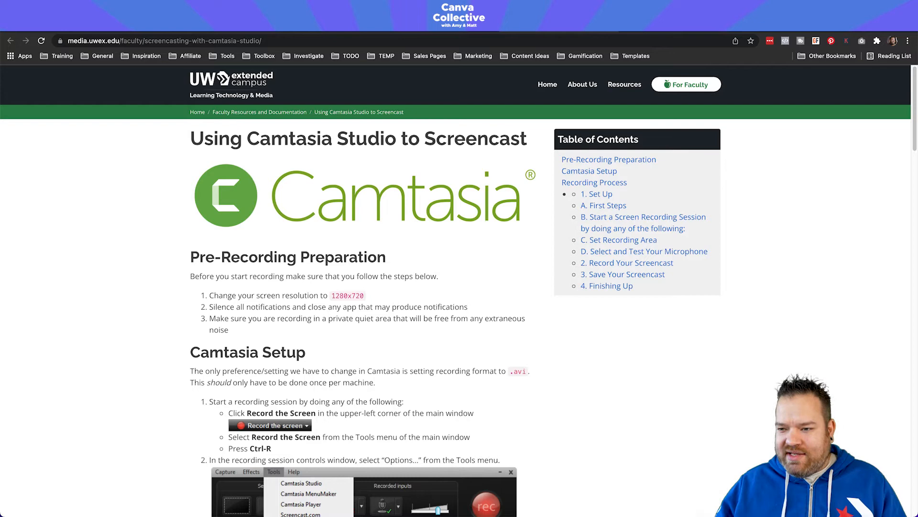
{"action": "scroll", "coordinate": [364, 287], "scroll_direction": "down", "scroll_amount": 6}
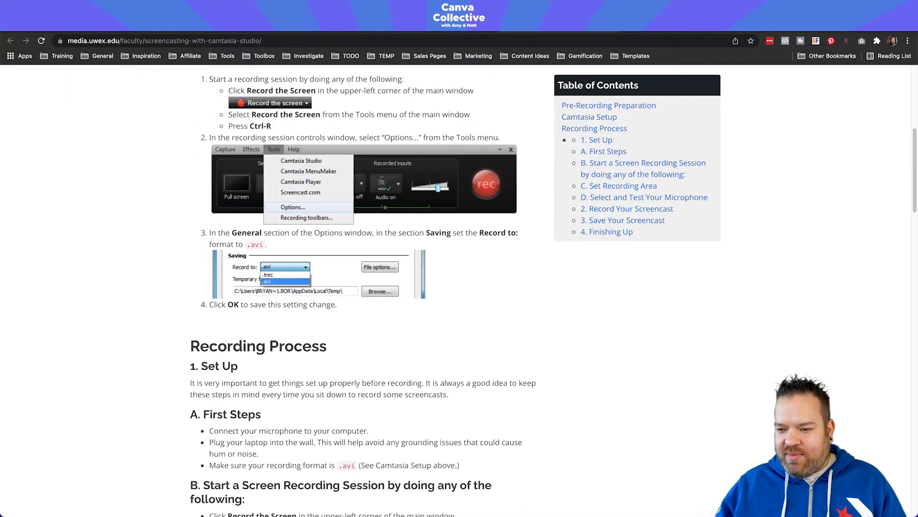
Copy the Camtasia logo image at the head of the "Using Camtasia Studio to Screencast" page.
{"action": "scroll", "coordinate": [363, 287], "scroll_direction": "up", "scroll_amount": 6}
{"action": "right_click", "coordinate": [325, 193]}
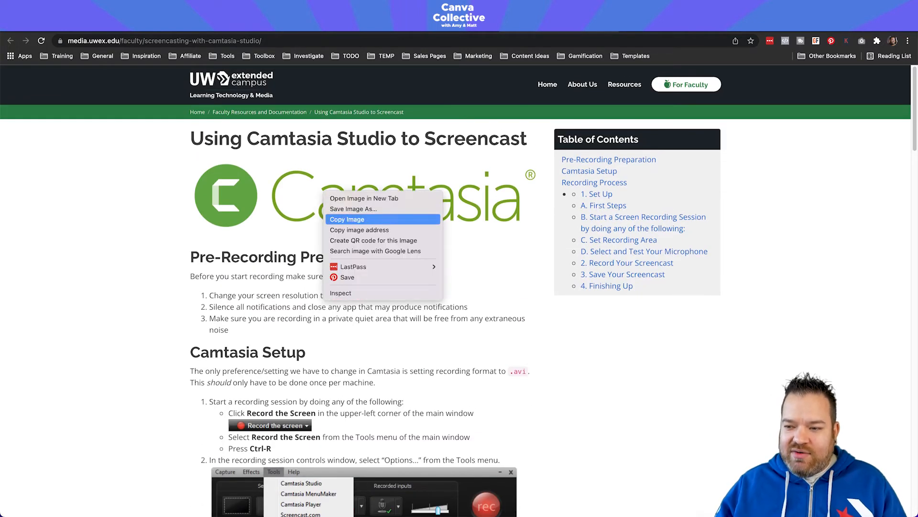
{"action": "left_click", "coordinate": [347, 219]}
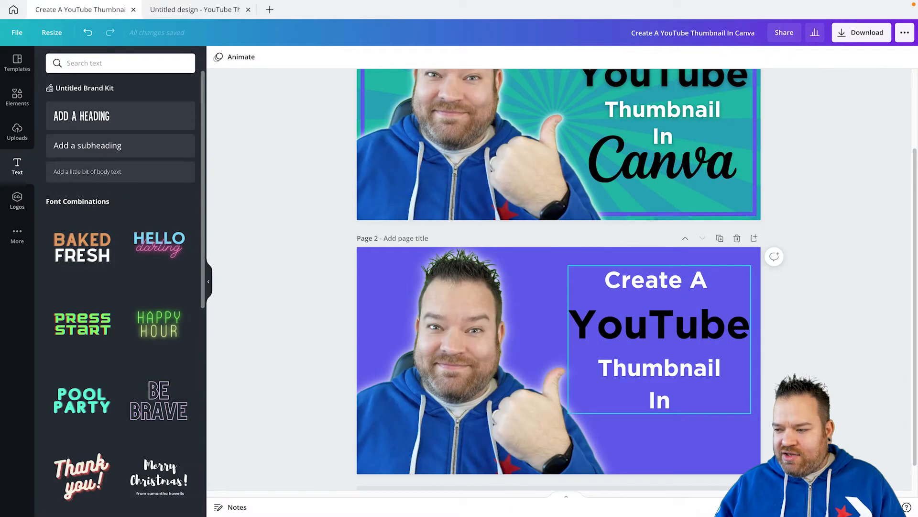
Switch to the Canva design and paste the copied Camtasia logo onto page 2.
{"action": "right_click", "coordinate": [632, 300]}
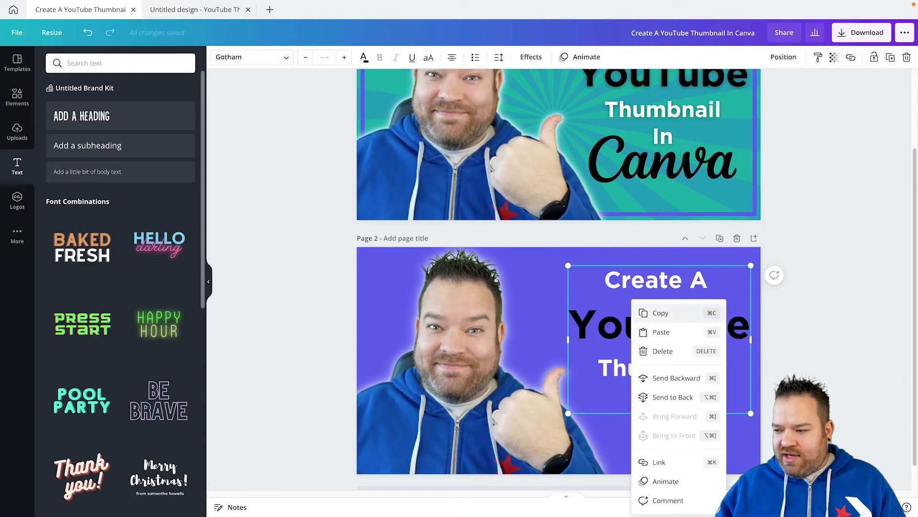
{"action": "left_click", "coordinate": [254, 316]}
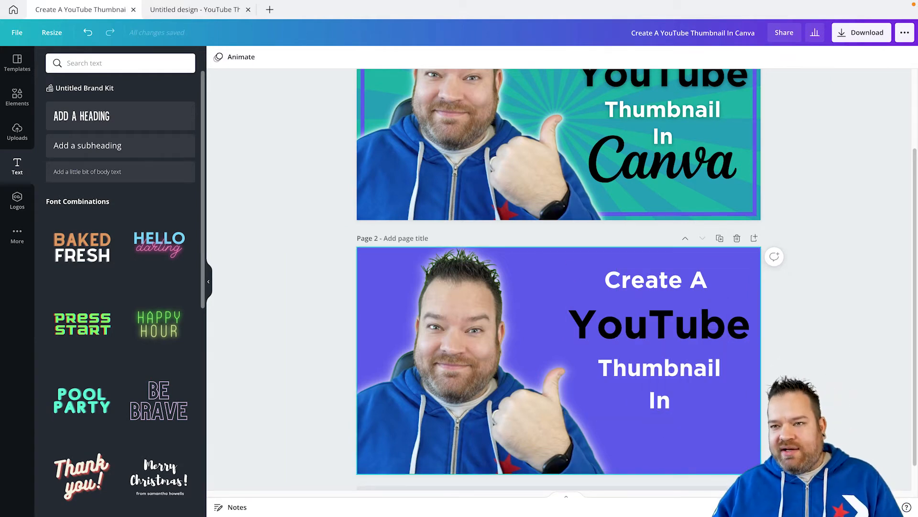
{"action": "right_click", "coordinate": [650, 402]}
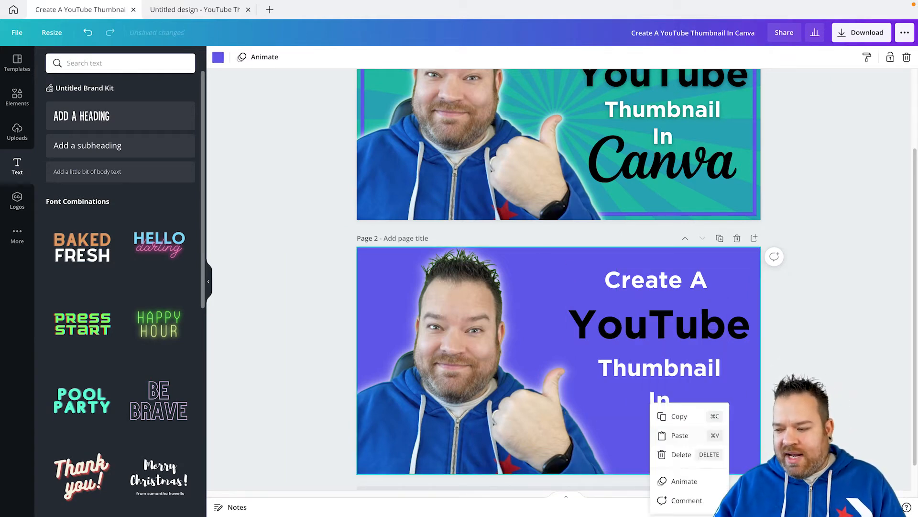
{"action": "left_click", "coordinate": [680, 436]}
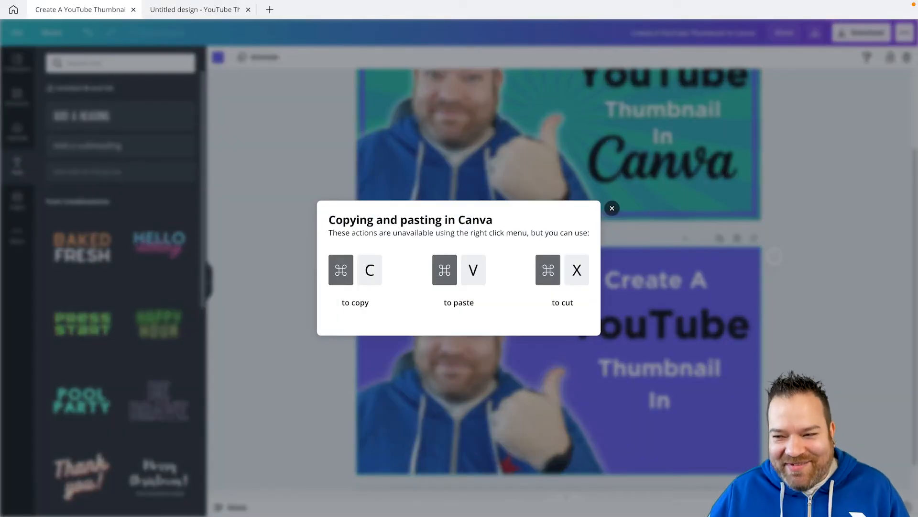
{"action": "left_click", "coordinate": [612, 208]}
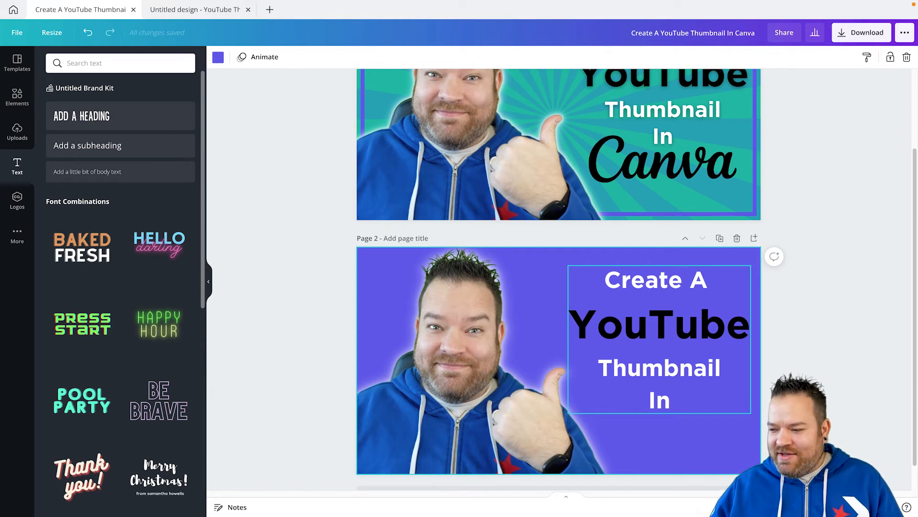
{"action": "key", "text": "ctrl+v"}
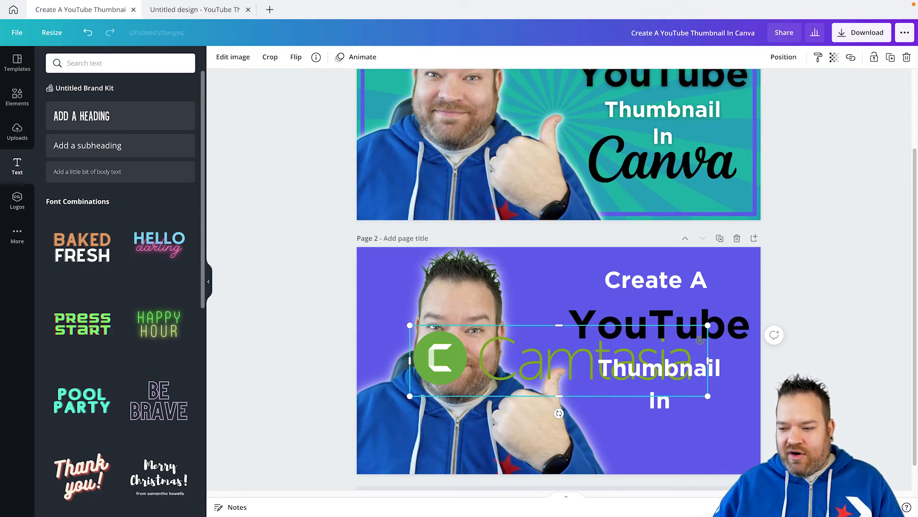
Shrink and reposition the pasted Camtasia logo on page 2, view its copy among the uploads, and delete it from the page.
{"action": "left_click_drag", "start_coordinate": [410, 326], "coordinate": [447, 334]}
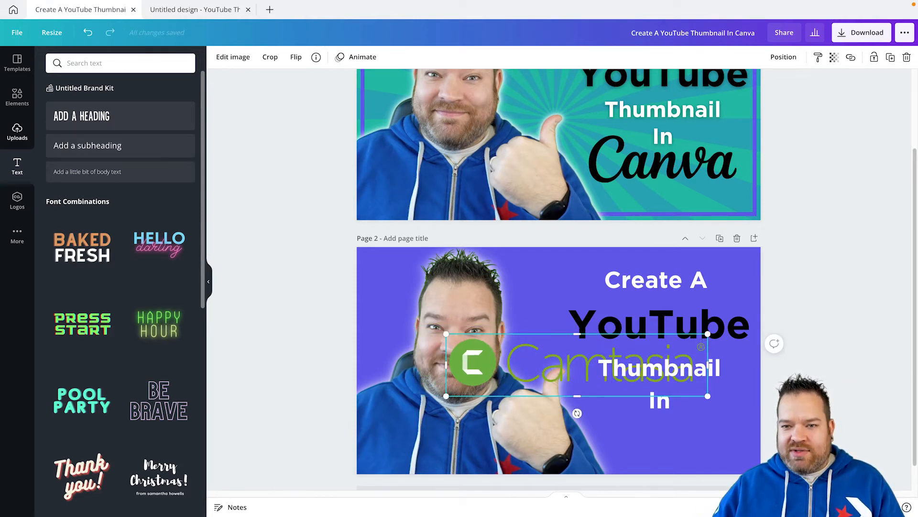
{"action": "left_click", "coordinate": [17, 130]}
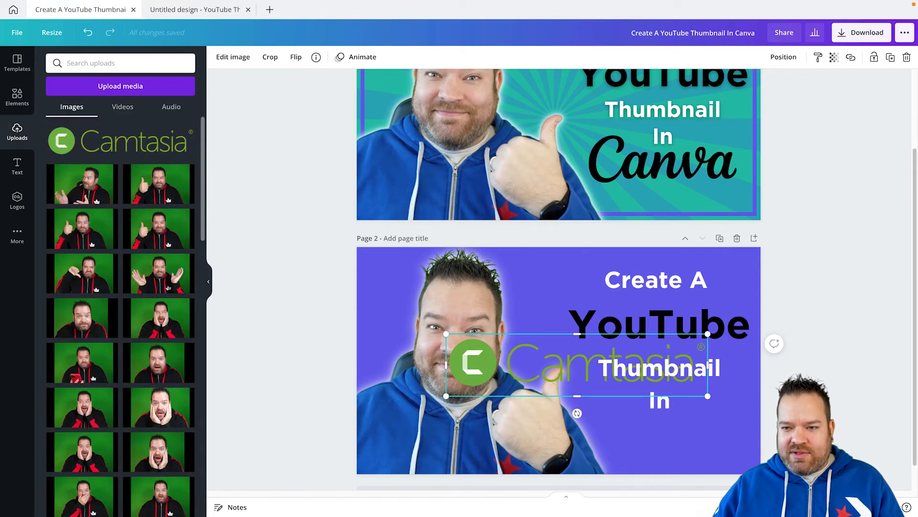
{"action": "left_click_drag", "start_coordinate": [526, 363], "coordinate": [500, 300]}
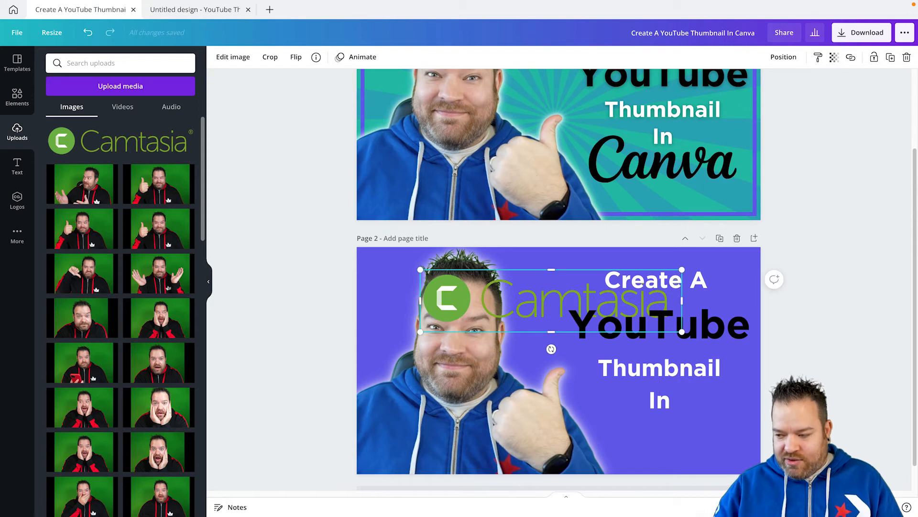
{"action": "key", "text": "Delete"}
{"action": "left_click", "coordinate": [98, 63]}
{"action": "type", "text": "canva"}
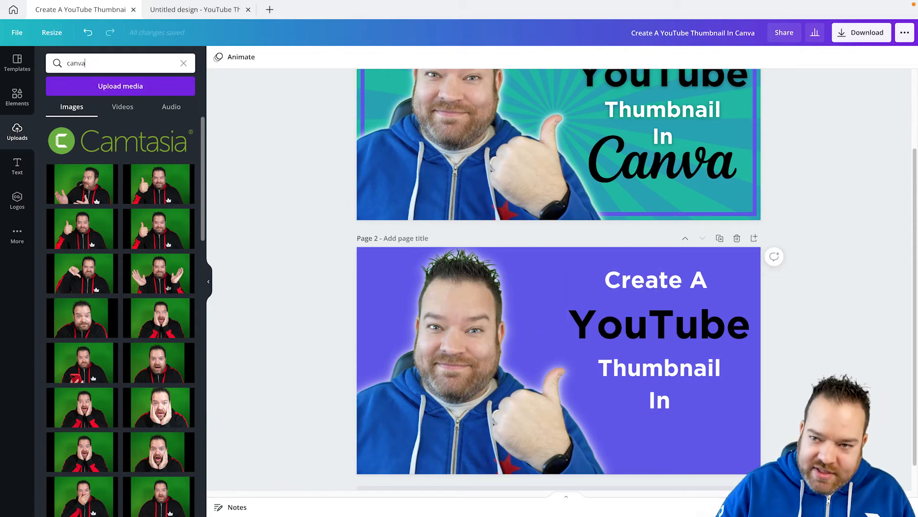
{"action": "key", "text": "Return"}
{"action": "left_click", "coordinate": [17, 97]}
{"action": "left_click", "coordinate": [99, 63]}
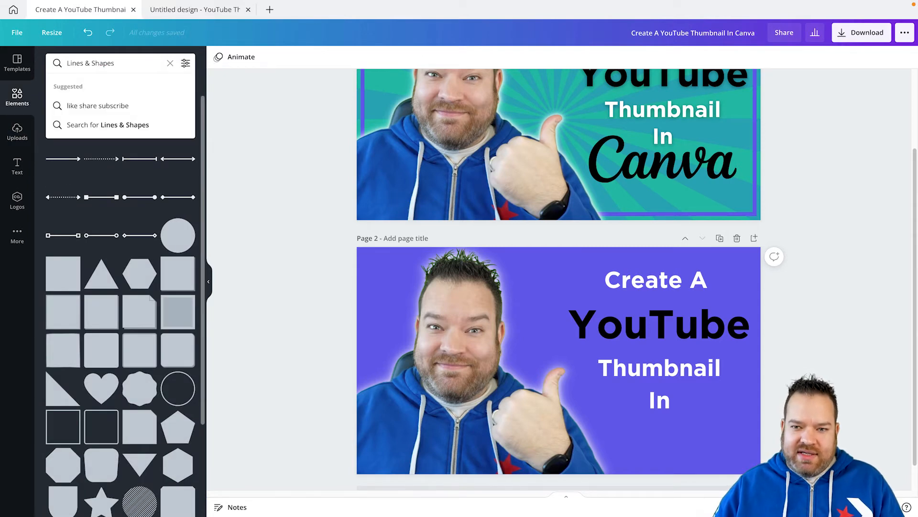
{"action": "left_click", "coordinate": [17, 62]}
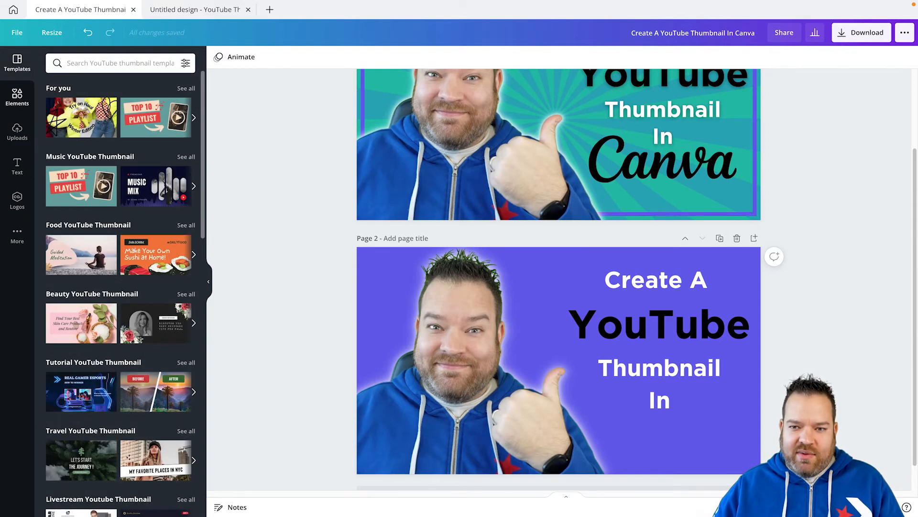
Search the elements for "canva" and place the white Canva wordmark beneath the heading on page 2.
{"action": "left_click", "coordinate": [18, 97]}
{"action": "left_click", "coordinate": [85, 63]}
{"action": "key", "text": "super+a"}
{"action": "type", "text": "canva"}
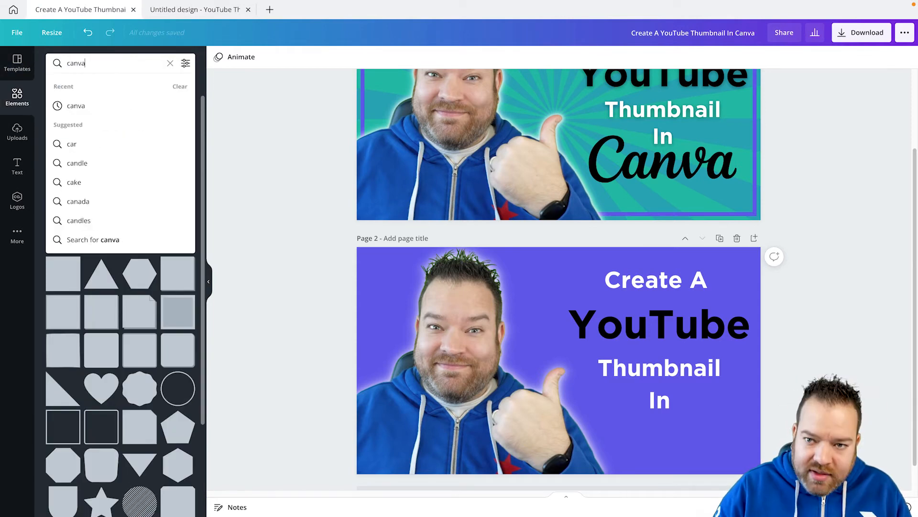
{"action": "key", "text": "Return"}
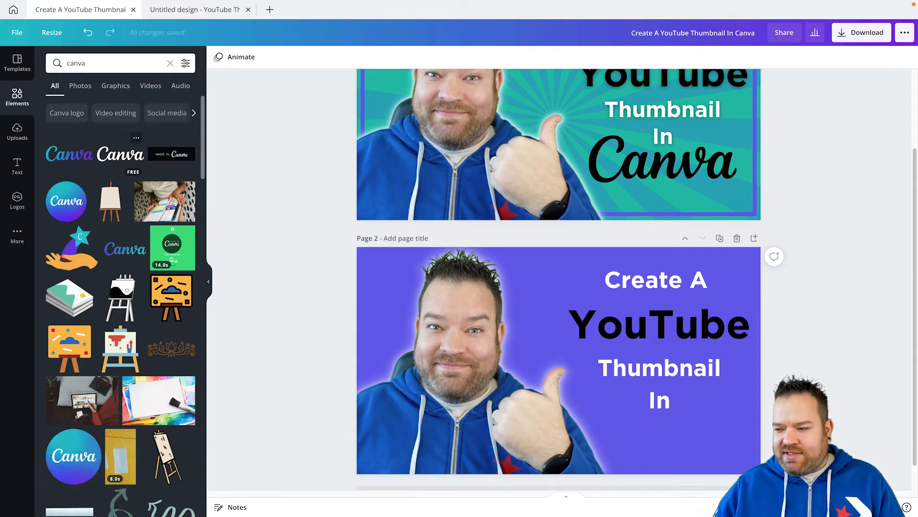
{"action": "left_click", "coordinate": [121, 154]}
{"action": "left_click_drag", "start_coordinate": [572, 362], "coordinate": [673, 426]}
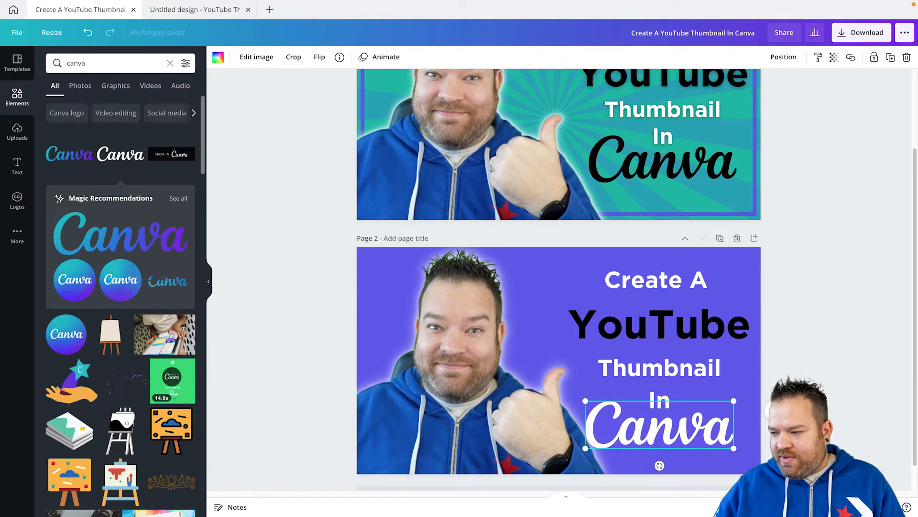
Set the line spacing of page 2's heading to 1.2.
{"action": "left_click", "coordinate": [659, 352]}
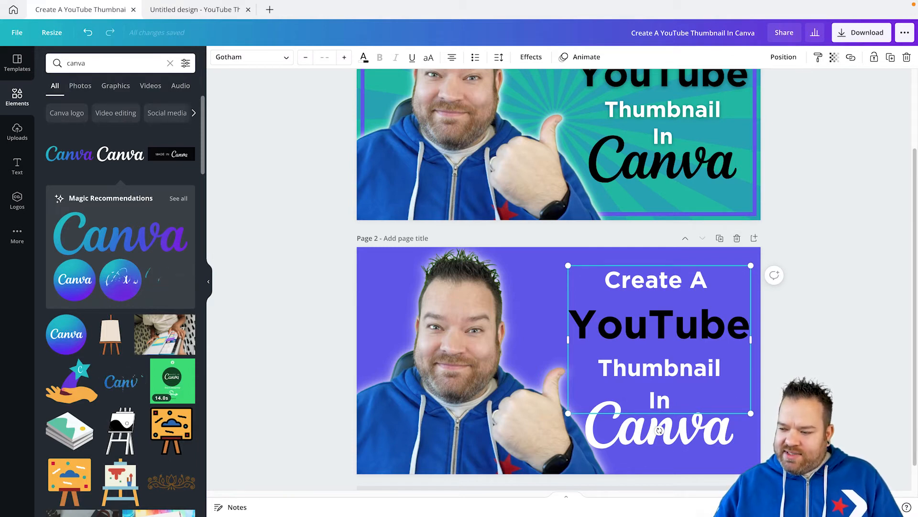
{"action": "left_click", "coordinate": [499, 57]}
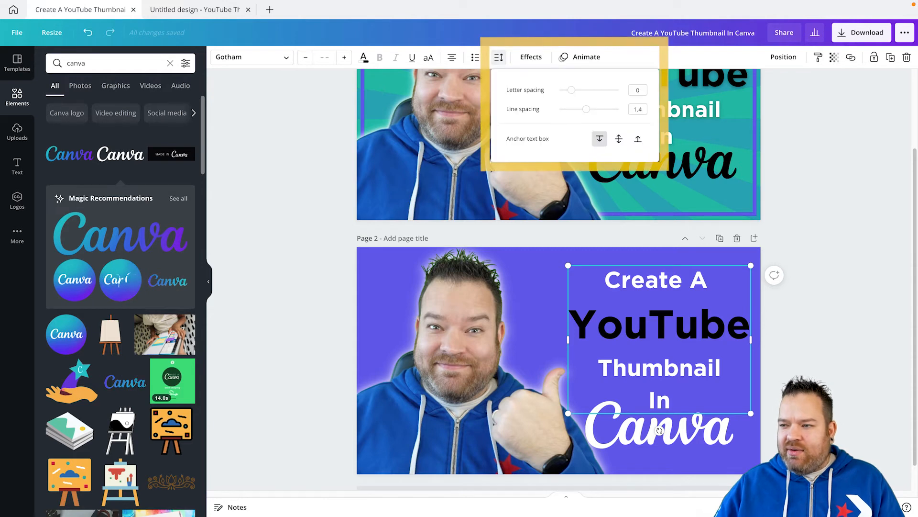
{"action": "left_click_drag", "start_coordinate": [586, 109], "coordinate": [580, 109]}
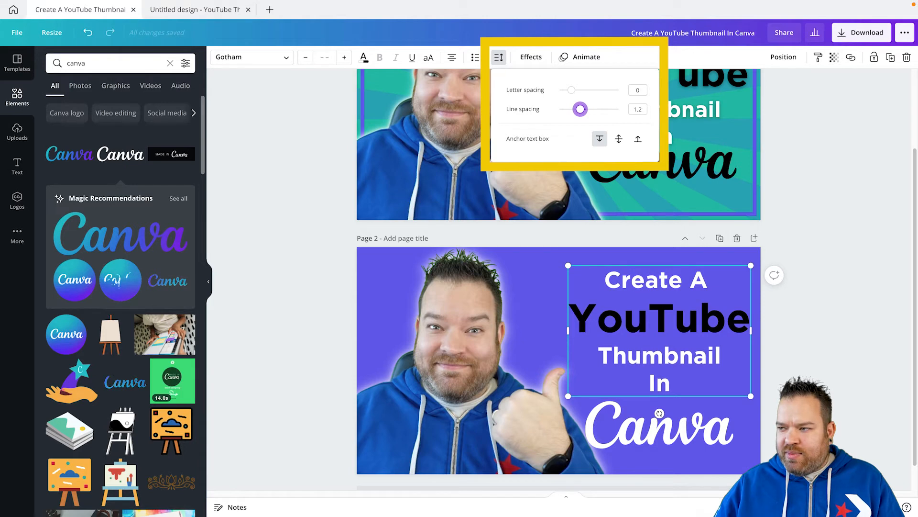
Move the Canva wordmark up close under "In" and centre-align it with page 2's heading, trying left alignment first.
{"action": "left_click", "coordinate": [660, 420]}
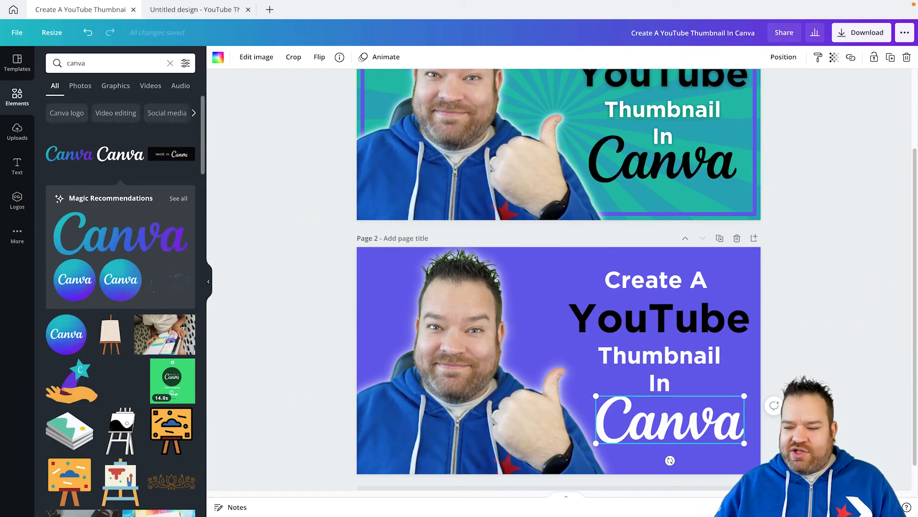
{"action": "left_click_drag", "start_coordinate": [669, 420], "coordinate": [659, 414]}
{"action": "left_click", "coordinate": [660, 357], "text": "shift"}
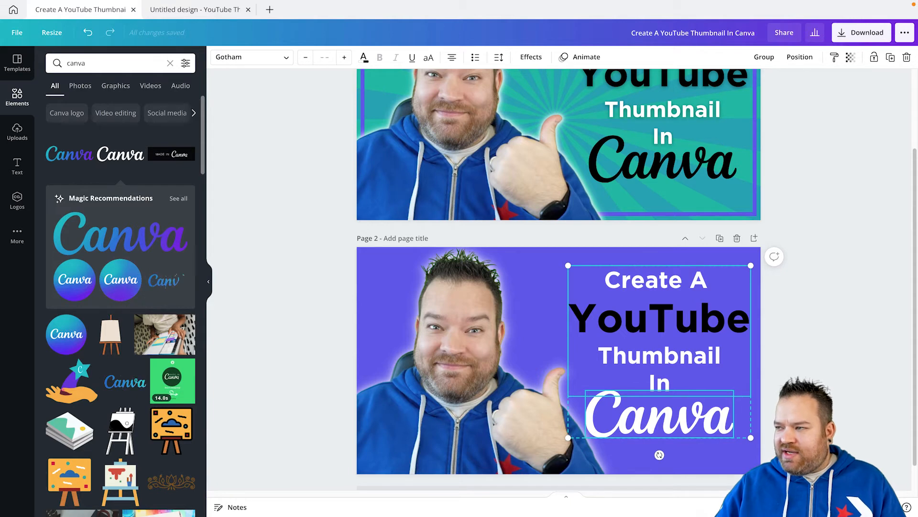
{"action": "left_click", "coordinate": [800, 57]}
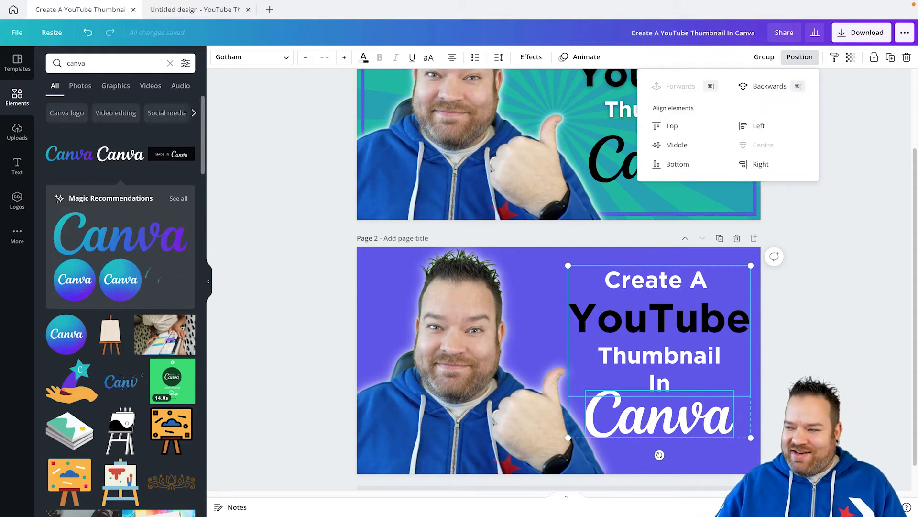
{"action": "left_click", "coordinate": [757, 126]}
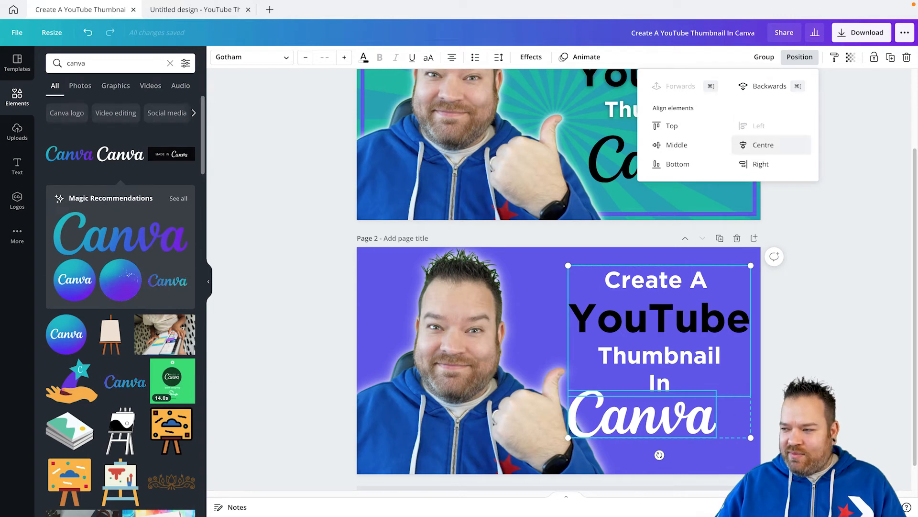
{"action": "left_click", "coordinate": [763, 144]}
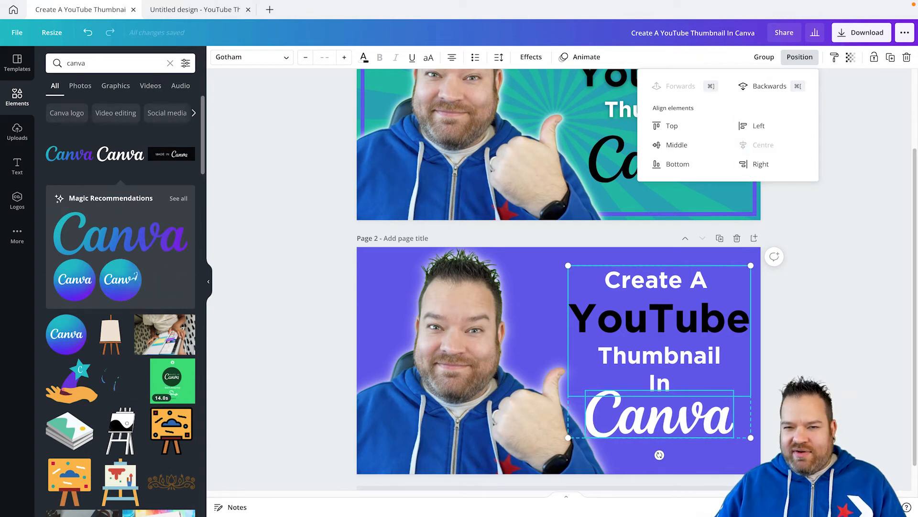
{"action": "key", "text": "Escape"}
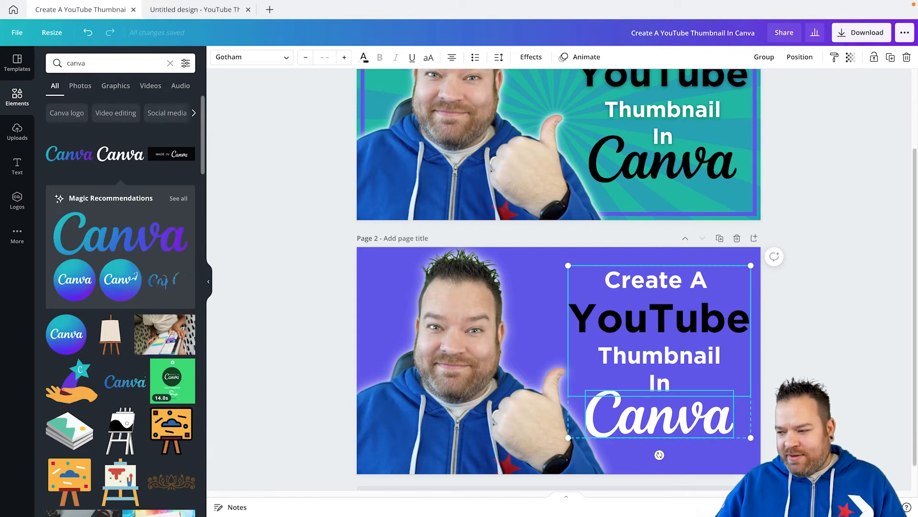
Enlarge page 2's heading and Canva wordmark together slightly and nudge them towards the portrait.
{"action": "mouse_move", "coordinate": [659, 354]}
{"action": "left_mouse_down"}
{"action": "mouse_move", "coordinate": [659, 368]}
{"action": "mouse_move", "coordinate": [660, 358]}
{"action": "left_mouse_up"}
{"action": "left_click_drag", "start_coordinate": [568, 269], "coordinate": [561, 262]}
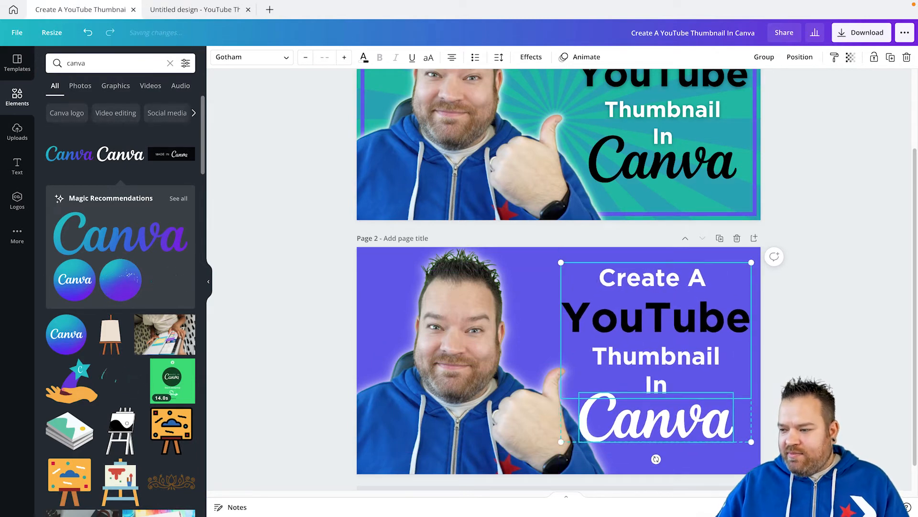
{"action": "left_click_drag", "start_coordinate": [656, 358], "coordinate": [654, 358]}
Deselect the title elements and compare page 2's layout with the finished thumbnail on page 1.
{"action": "scroll", "coordinate": [653, 358], "scroll_direction": "up", "scroll_amount": 1}
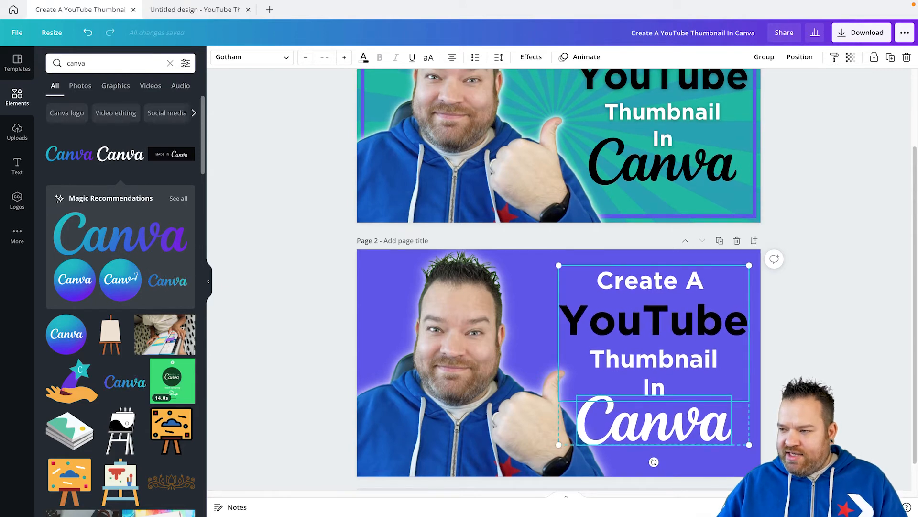
{"action": "scroll", "coordinate": [654, 358], "scroll_direction": "up", "scroll_amount": 2}
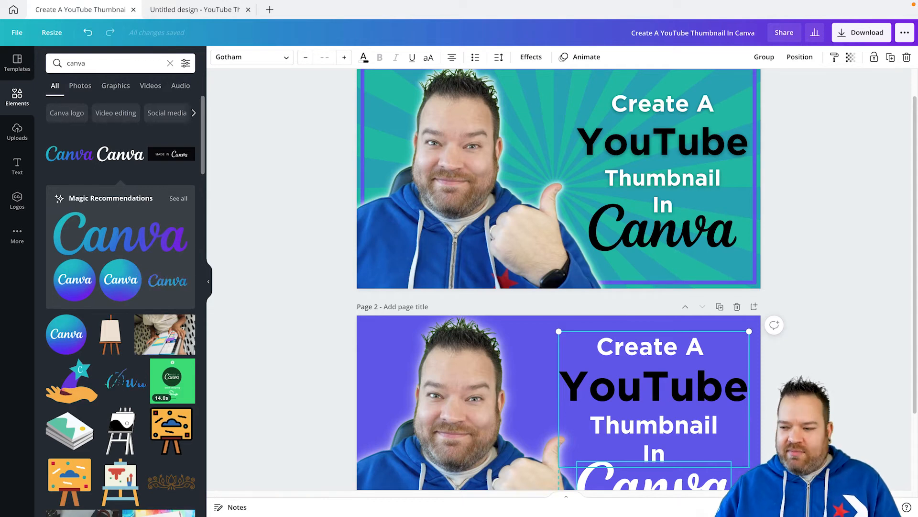
{"action": "scroll", "coordinate": [653, 358], "scroll_direction": "down", "scroll_amount": 3}
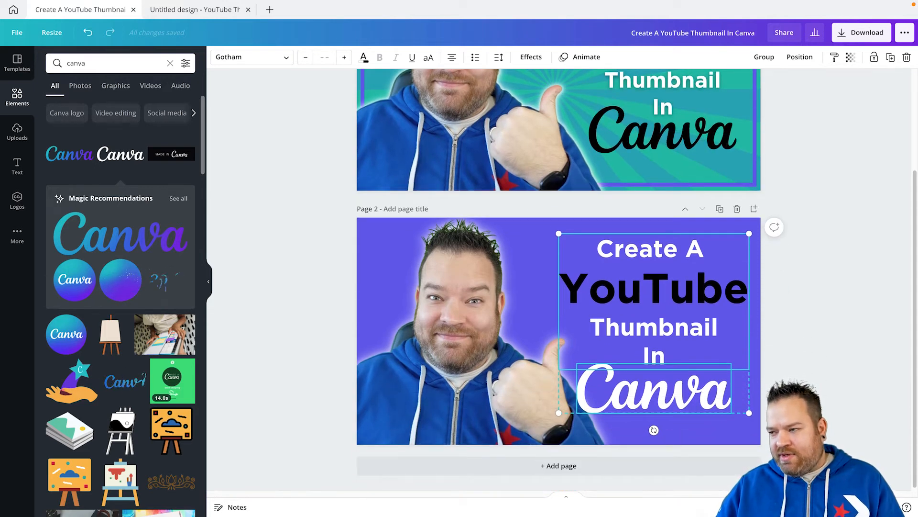
{"action": "key", "text": "Escape"}
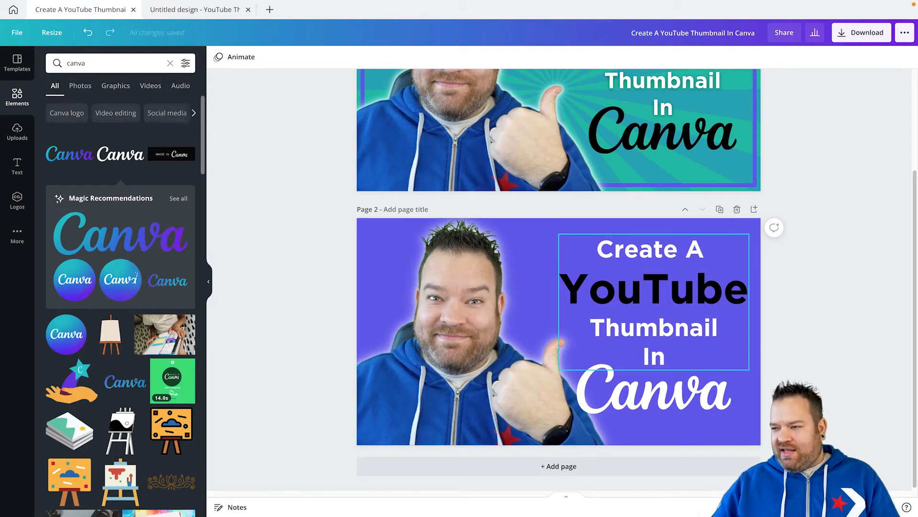
{"action": "scroll", "coordinate": [558, 279], "scroll_direction": "up", "scroll_amount": 3}
{"action": "scroll", "coordinate": [558, 280], "scroll_direction": "up", "scroll_amount": 1}
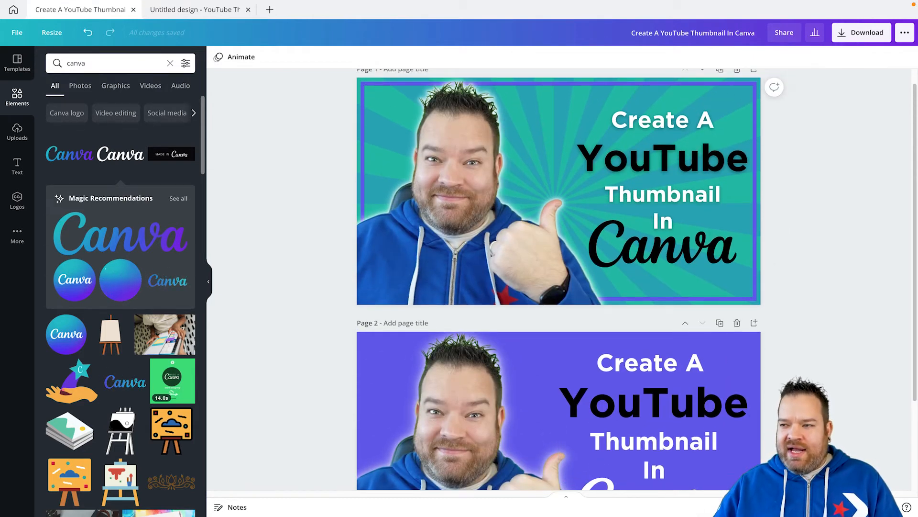
{"action": "scroll", "coordinate": [559, 280], "scroll_direction": "down", "scroll_amount": 3}
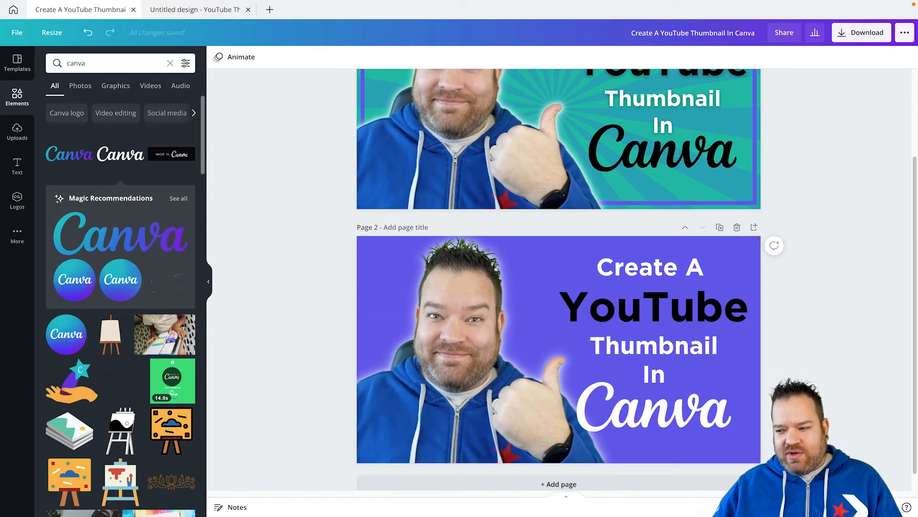
Search the elements library for "sunburst" and add the square orange sunburst graphic to page 2.
{"action": "left_click", "coordinate": [170, 63]}
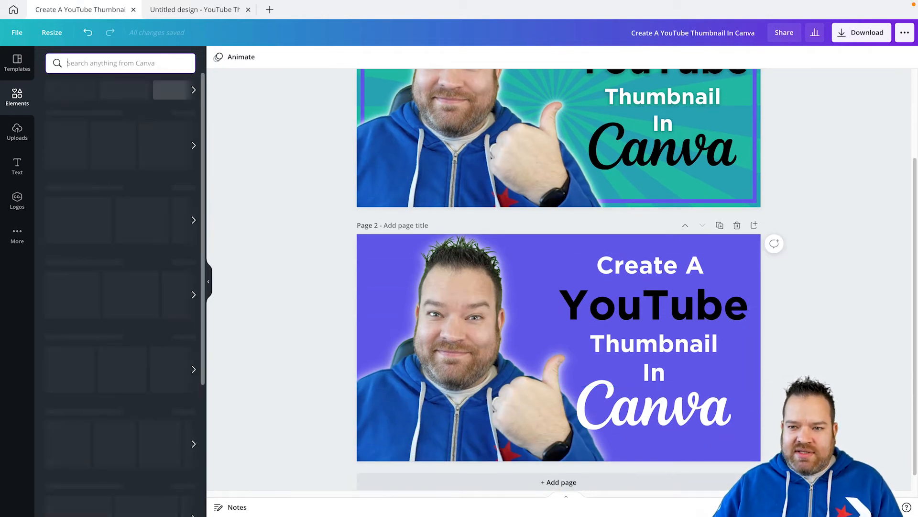
{"action": "type", "text": "sunburst"}
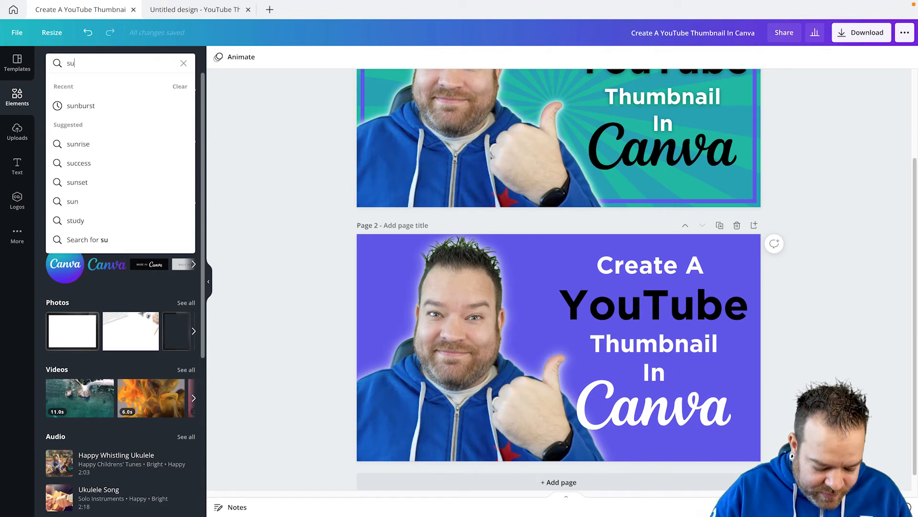
{"action": "key", "text": "Return"}
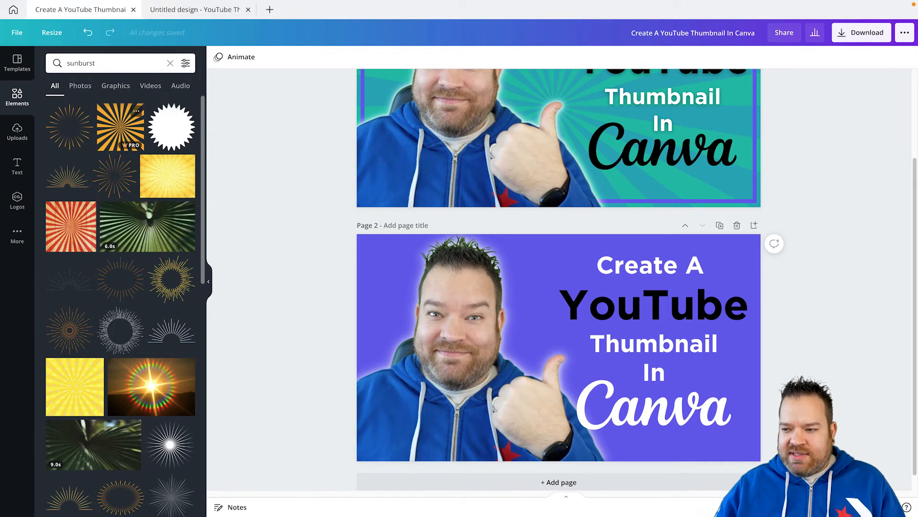
{"action": "left_click", "coordinate": [120, 127]}
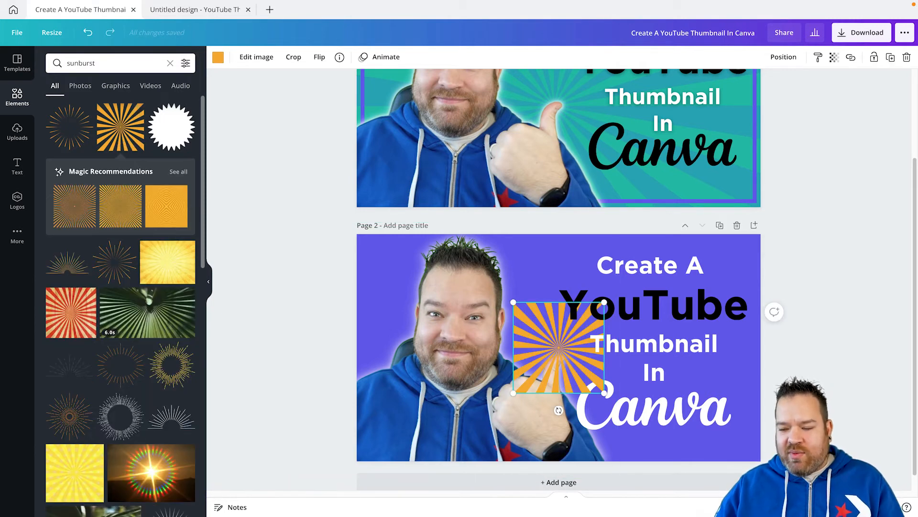
Enlarge the orange sunburst and shift it so its rays cover nearly all of page 2.
{"action": "left_click_drag", "start_coordinate": [513, 303], "coordinate": [283, 71]}
{"action": "left_click_drag", "start_coordinate": [443, 232], "coordinate": [553, 323]}
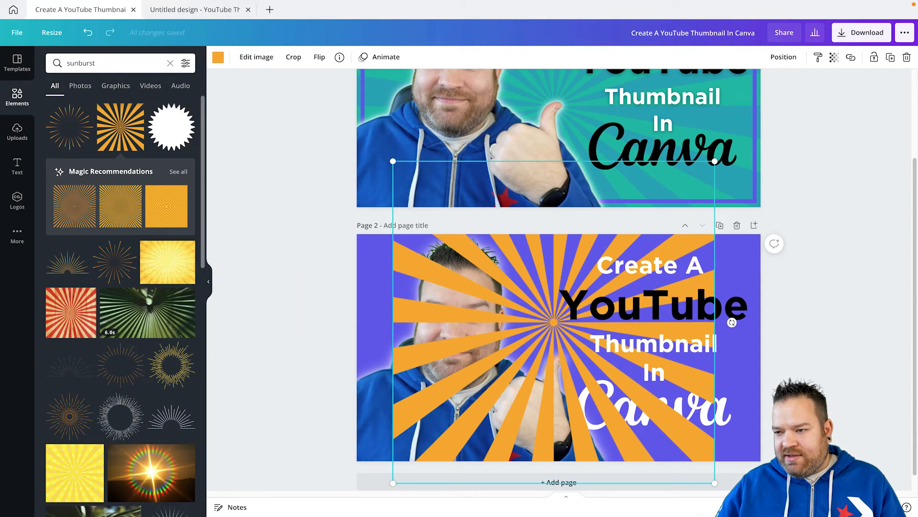
{"action": "left_click_drag", "start_coordinate": [392, 161], "coordinate": [316, 84]}
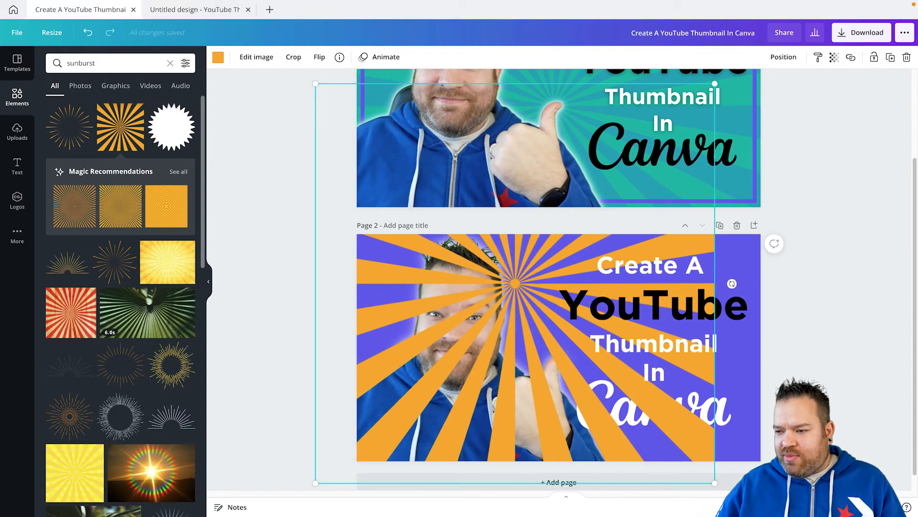
{"action": "left_click_drag", "start_coordinate": [731, 283], "coordinate": [774, 326]}
{"action": "left_click_drag", "start_coordinate": [357, 127], "coordinate": [339, 108]}
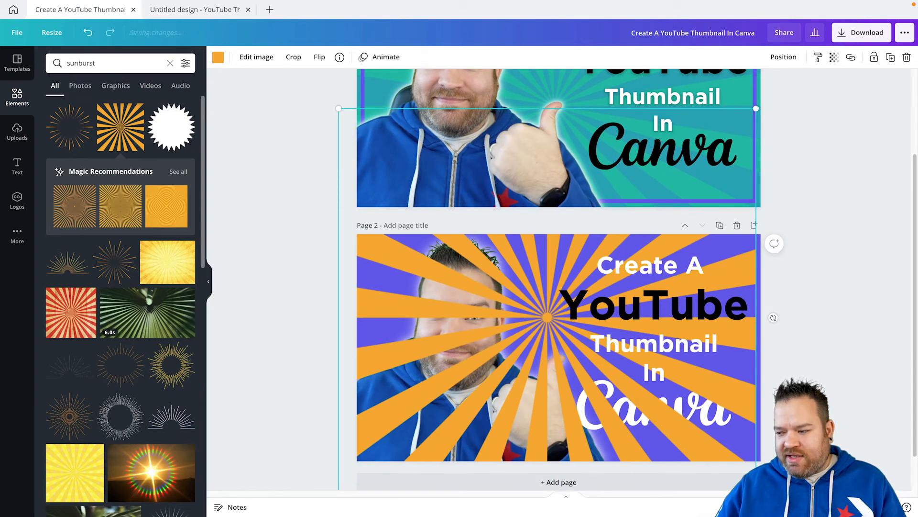
Centre the sunburst on page 2 and resize it to match the page's full width.
{"action": "scroll", "coordinate": [558, 279], "scroll_direction": "up", "scroll_amount": 4}
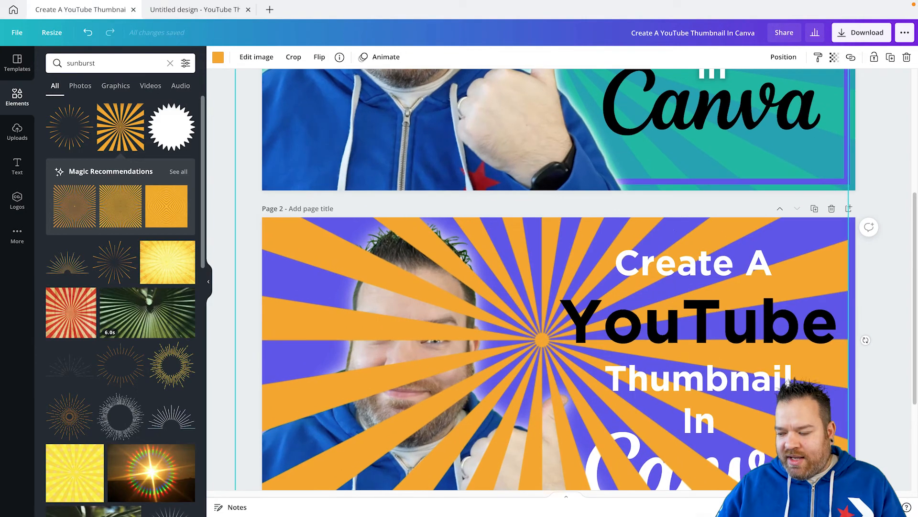
{"action": "scroll", "coordinate": [559, 279], "scroll_direction": "down", "scroll_amount": 2}
{"action": "scroll", "coordinate": [559, 280], "scroll_direction": "down", "scroll_amount": 2}
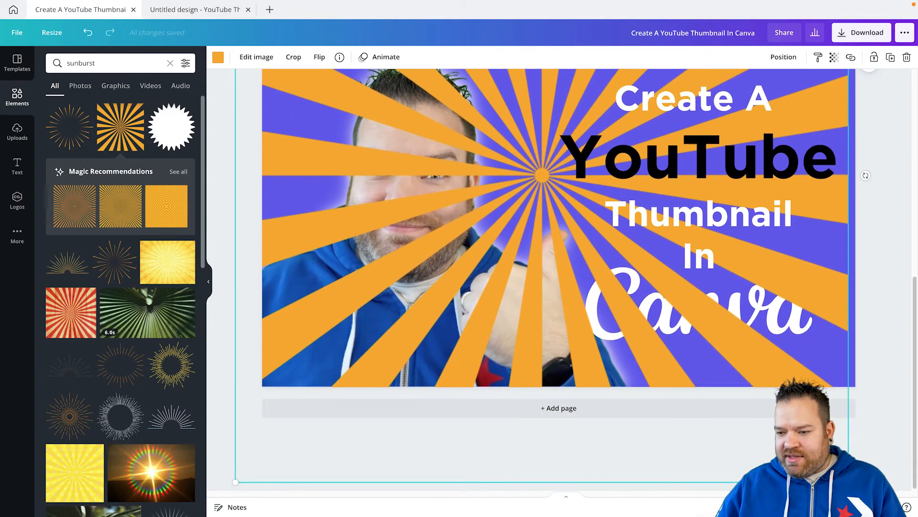
{"action": "scroll", "coordinate": [559, 279], "scroll_direction": "up", "scroll_amount": 2}
{"action": "scroll", "coordinate": [559, 279], "scroll_direction": "up", "scroll_amount": 3}
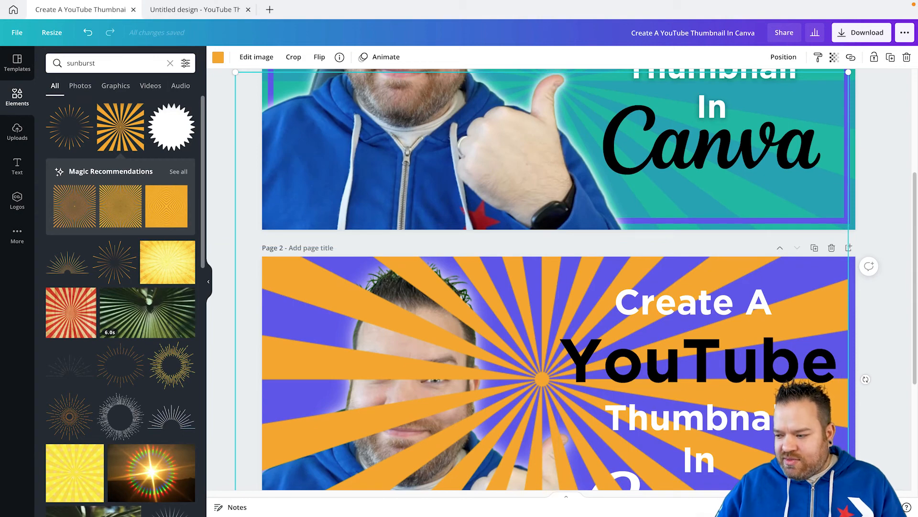
{"action": "scroll", "coordinate": [558, 279], "scroll_direction": "down", "scroll_amount": 3}
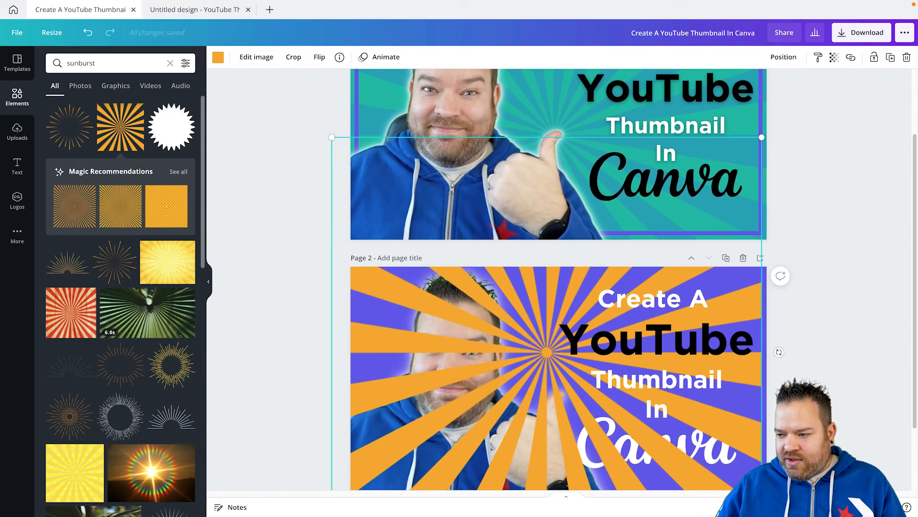
{"action": "scroll", "coordinate": [559, 280], "scroll_direction": "down", "scroll_amount": 2}
{"action": "scroll", "coordinate": [558, 279], "scroll_direction": "down", "scroll_amount": 1}
{"action": "left_click_drag", "start_coordinate": [547, 267], "coordinate": [558, 301]}
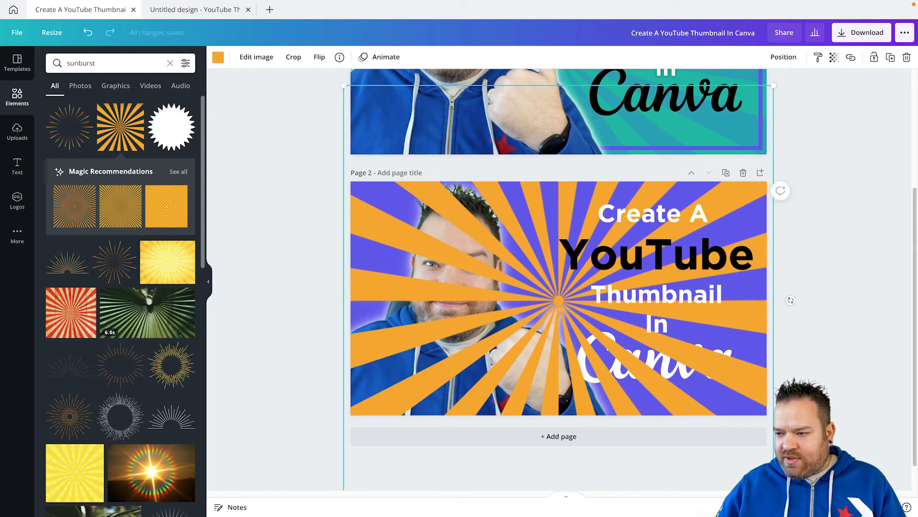
{"action": "left_click_drag", "start_coordinate": [344, 85], "coordinate": [350, 92]}
{"action": "left_click_drag", "start_coordinate": [773, 92], "coordinate": [767, 99]}
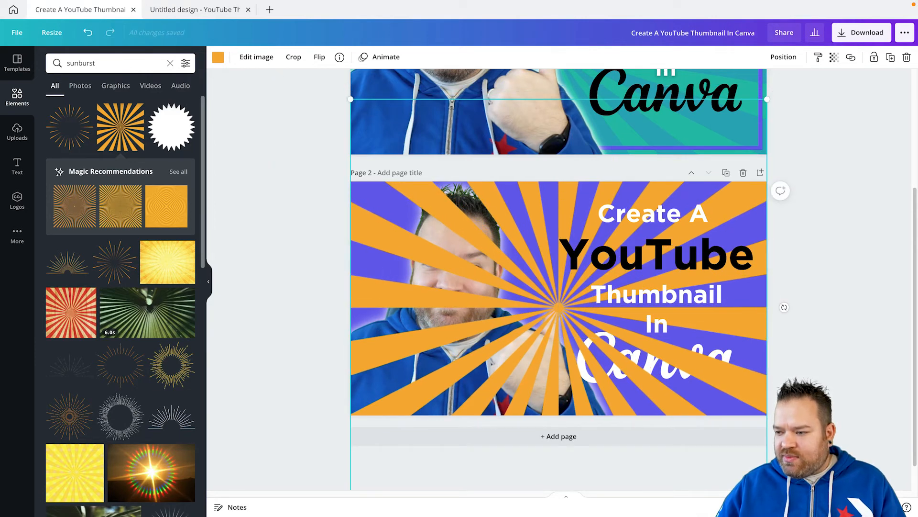
{"action": "left_click_drag", "start_coordinate": [559, 308], "coordinate": [558, 301]}
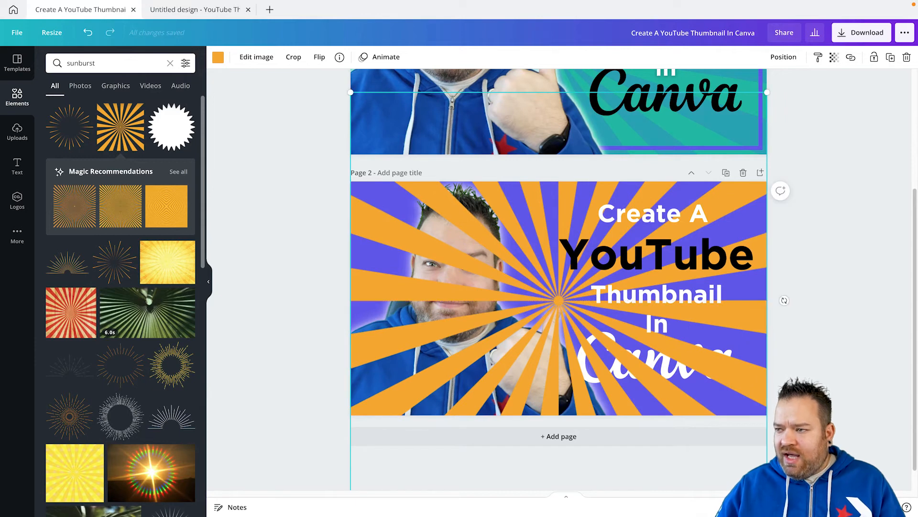
Recolour page 2's sunburst with the teal green from the document colours.
{"action": "scroll", "coordinate": [559, 301], "scroll_direction": "up", "scroll_amount": 1}
{"action": "left_click", "coordinate": [218, 57]}
{"action": "left_click", "coordinate": [108, 107]}
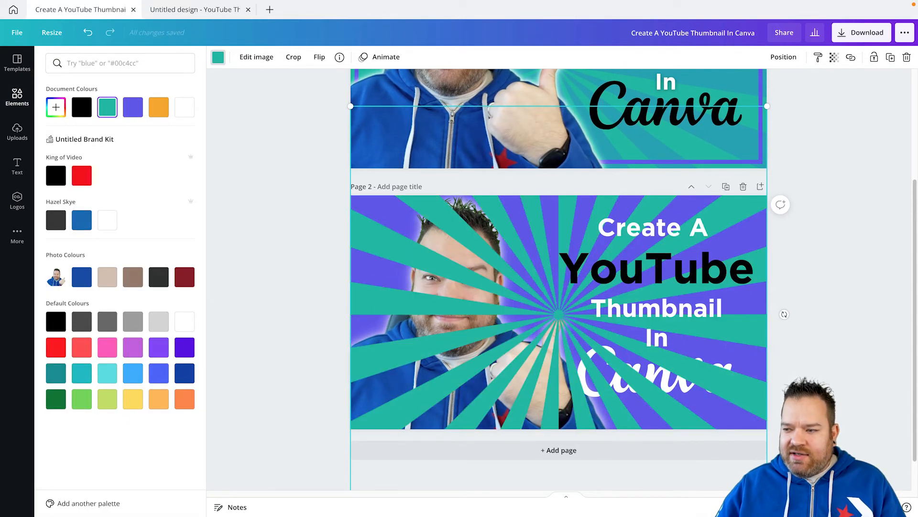
Set the teal sunburst's transparency to 60 and send it to the back, behind the portrait and title.
{"action": "scroll", "coordinate": [558, 280], "scroll_direction": "up", "scroll_amount": 3}
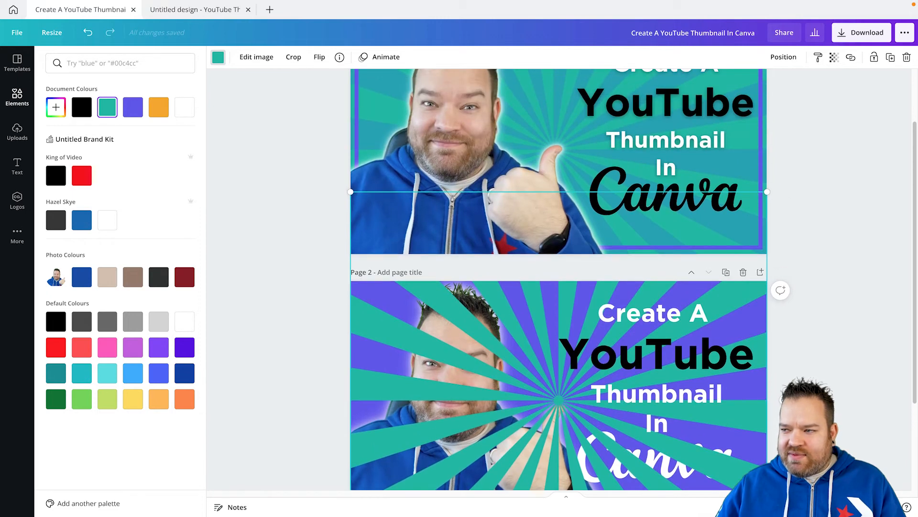
{"action": "scroll", "coordinate": [785, 368], "scroll_direction": "down", "scroll_amount": 1}
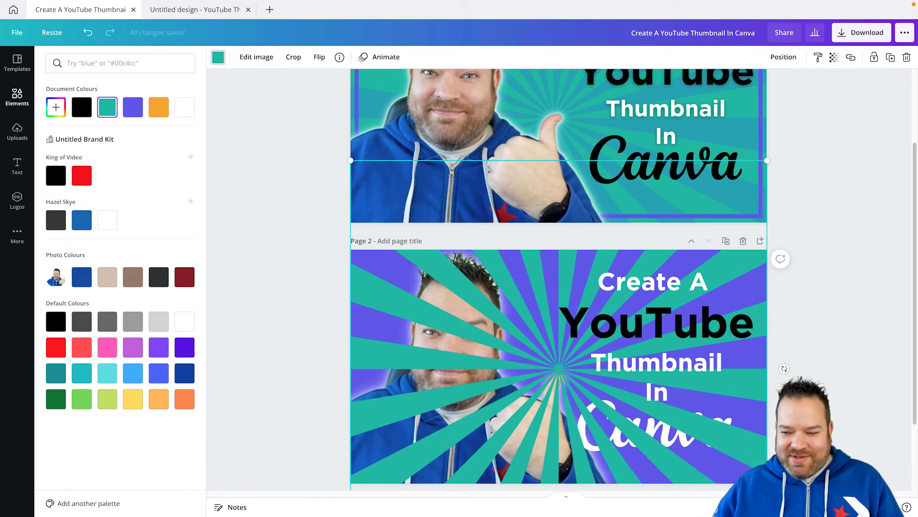
{"action": "scroll", "coordinate": [559, 278], "scroll_direction": "down", "scroll_amount": 1}
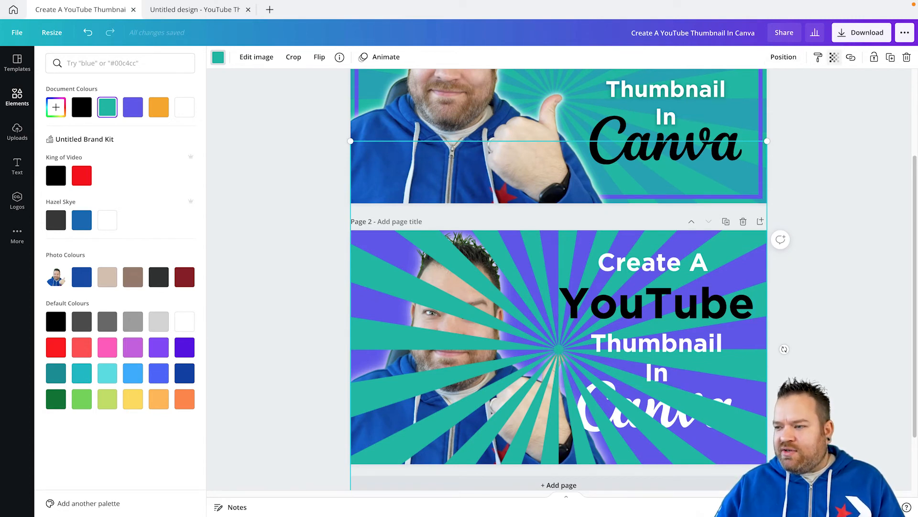
{"action": "left_click", "coordinate": [835, 57]}
{"action": "left_click_drag", "start_coordinate": [802, 86], "coordinate": [778, 86]}
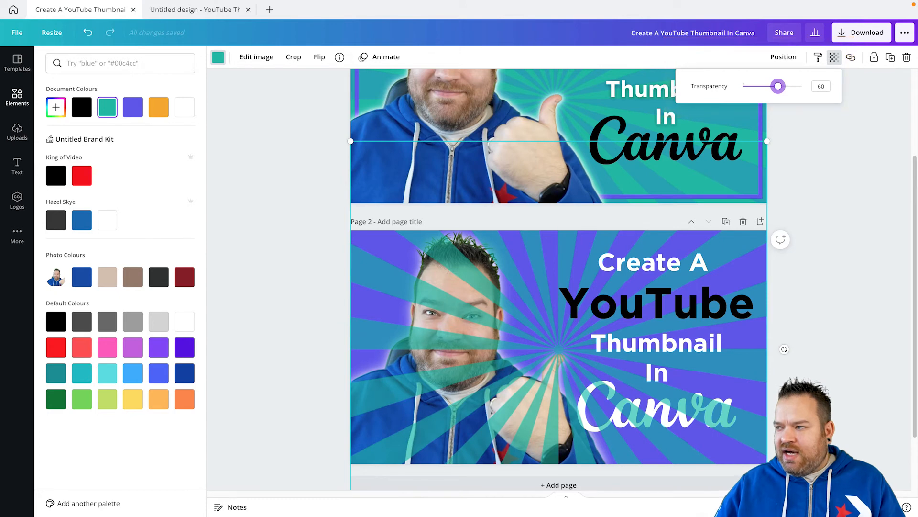
{"action": "left_click", "coordinate": [784, 57]}
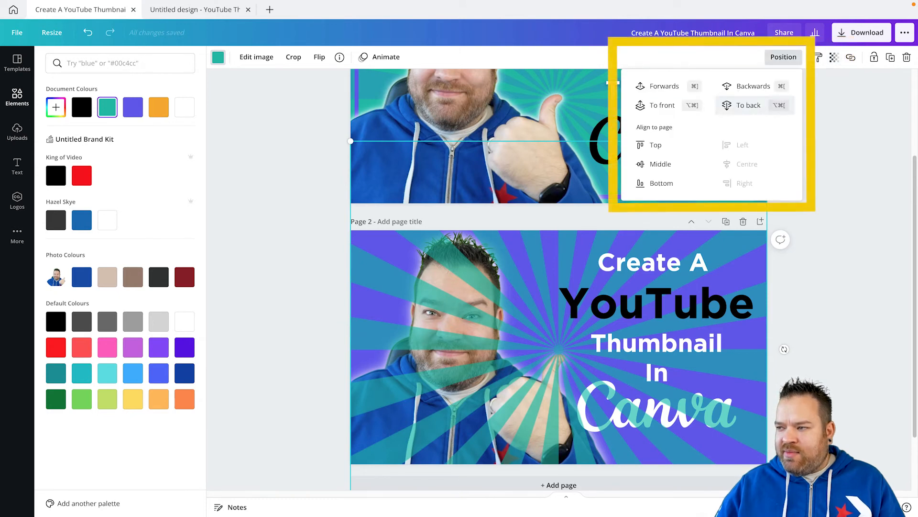
{"action": "left_click", "coordinate": [757, 105]}
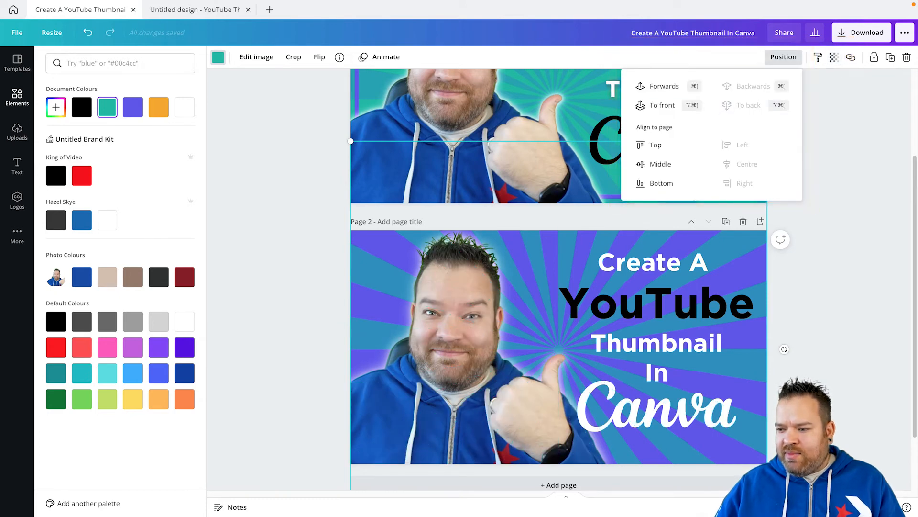
{"action": "key", "text": "Escape"}
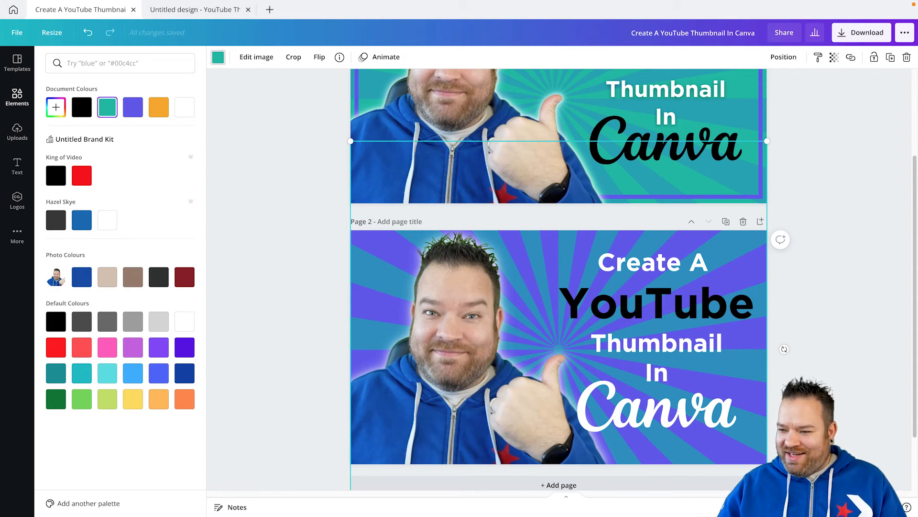
{"action": "double_click", "coordinate": [638, 238]}
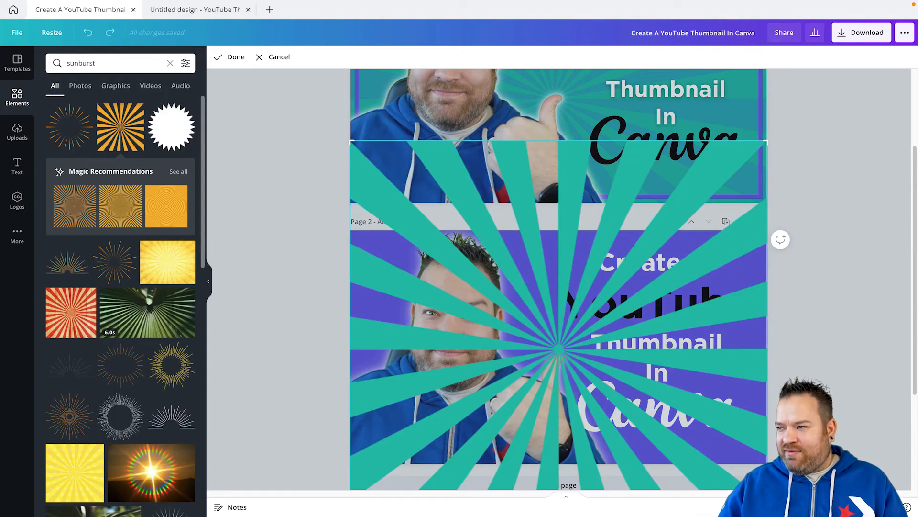
{"action": "scroll", "coordinate": [559, 280], "scroll_direction": "up", "scroll_amount": 3}
{"action": "key", "text": "Escape"}
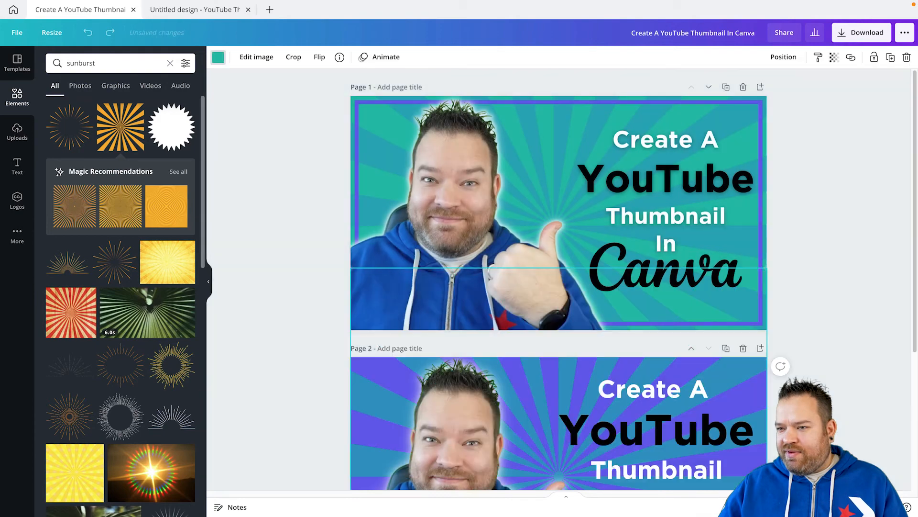
Undo the sunburst's send-to-back and transparency changes on page 2.
{"action": "scroll", "coordinate": [558, 280], "scroll_direction": "down", "scroll_amount": 4}
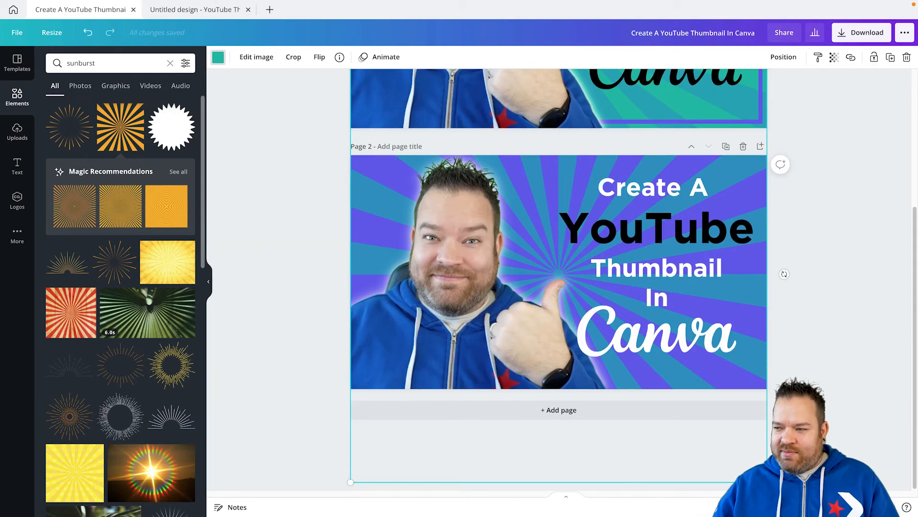
{"action": "left_click", "coordinate": [460, 181]}
{"action": "scroll", "coordinate": [460, 181], "scroll_direction": "up", "scroll_amount": 1}
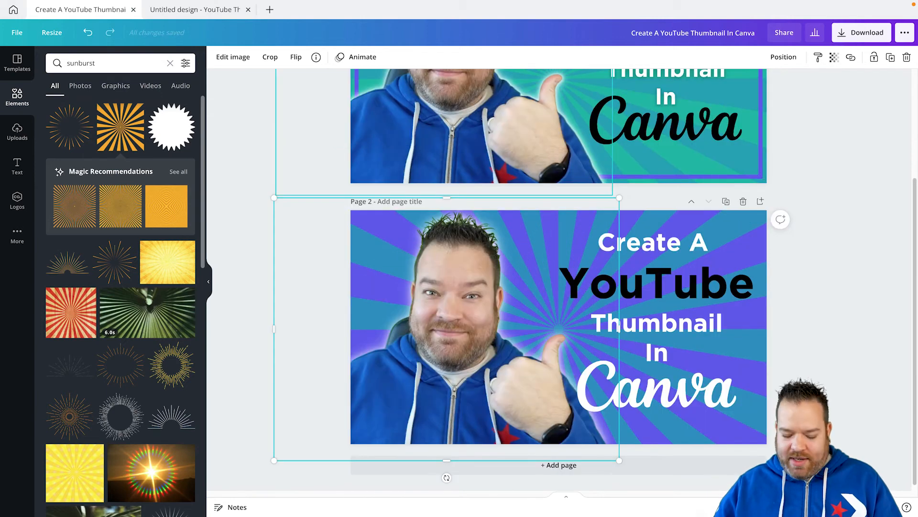
{"action": "key", "text": "super+z"}
{"action": "key", "text": "super+z"}
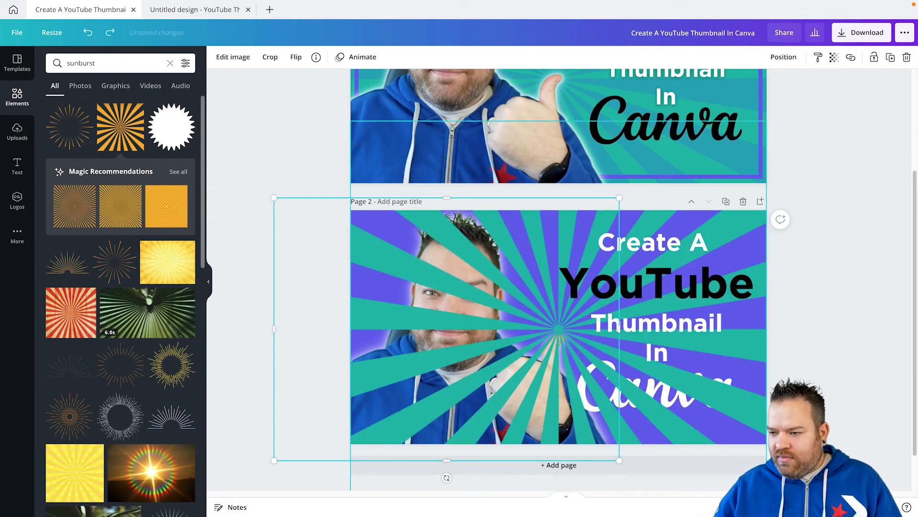
{"action": "double_click", "coordinate": [559, 306]}
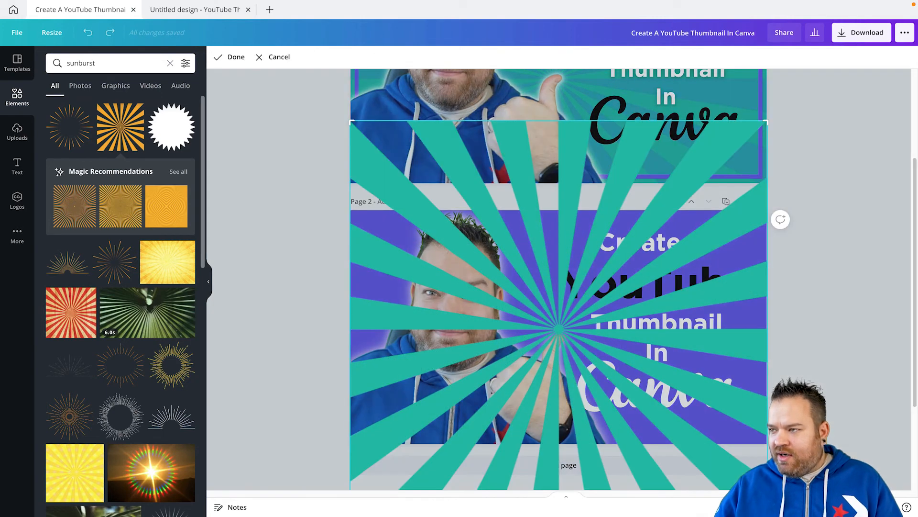
{"action": "right_click", "coordinate": [536, 285]}
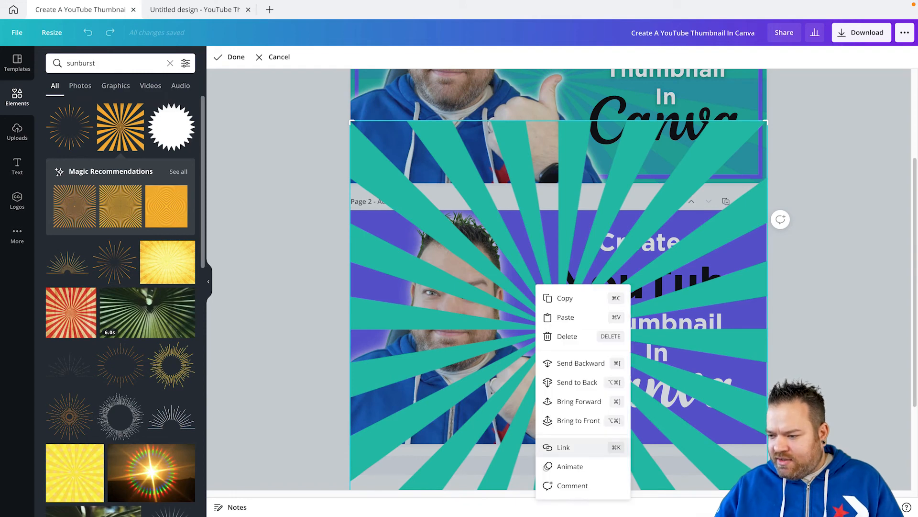
{"action": "left_click", "coordinate": [321, 258]}
{"action": "scroll", "coordinate": [363, 251], "scroll_direction": "down", "scroll_amount": 1}
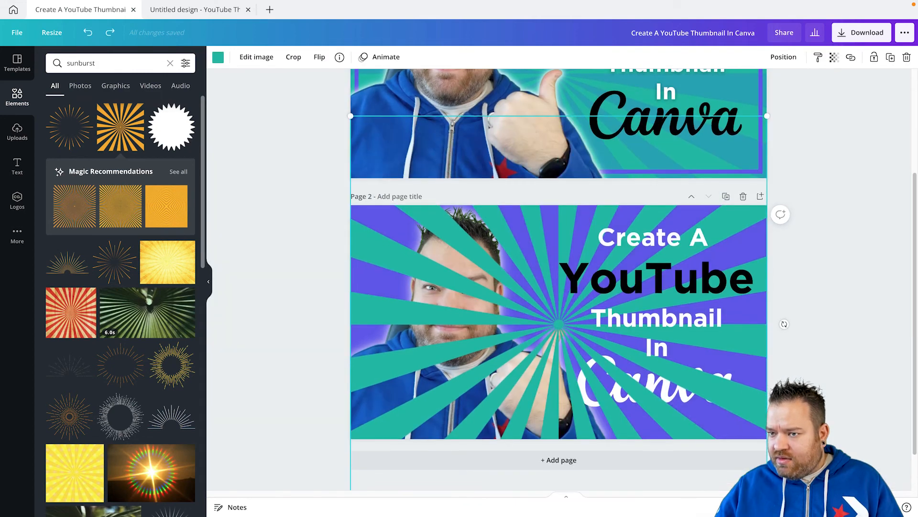
{"action": "right_click", "coordinate": [386, 248]}
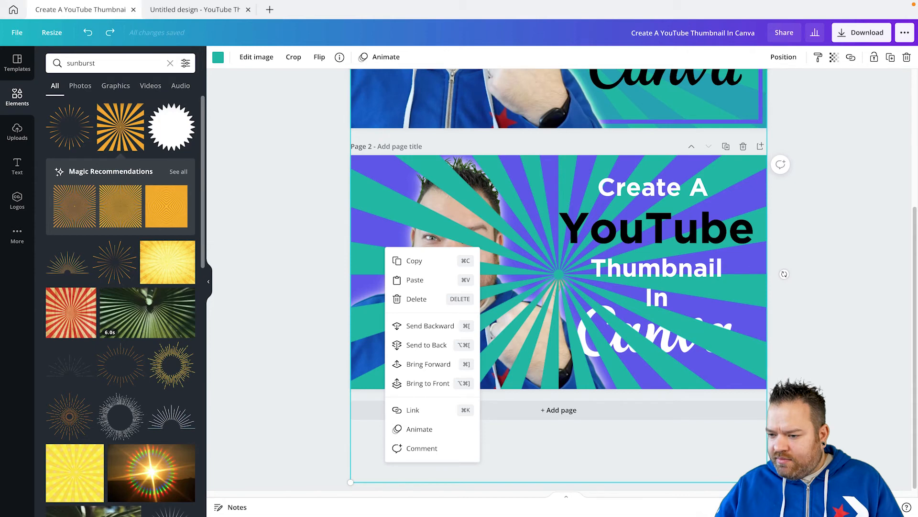
{"action": "key", "text": "Escape"}
Set the teal sunburst's transparency to 25 and send it to the back, behind page 2's portrait and title.
{"action": "left_click", "coordinate": [834, 57]}
{"action": "left_click_drag", "start_coordinate": [802, 86], "coordinate": [758, 86]}
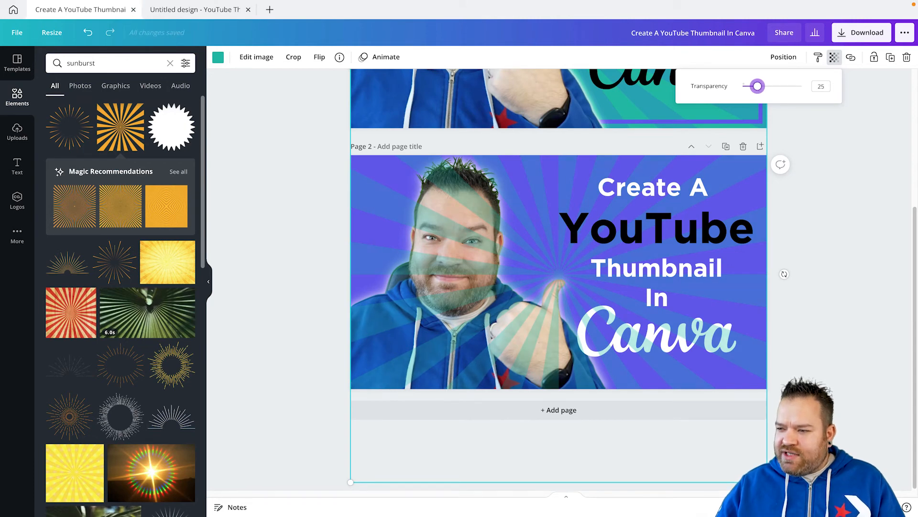
{"action": "key", "text": "Escape"}
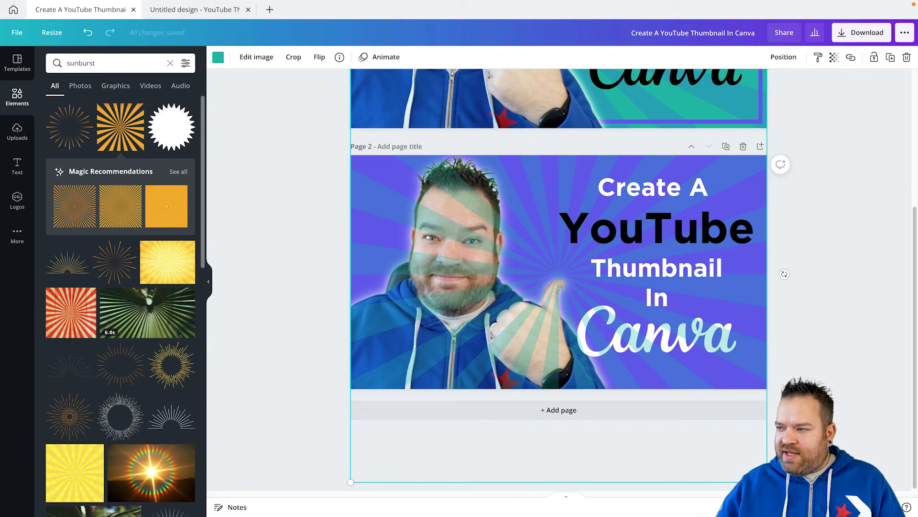
{"action": "left_click", "coordinate": [783, 56]}
{"action": "left_click", "coordinate": [748, 105]}
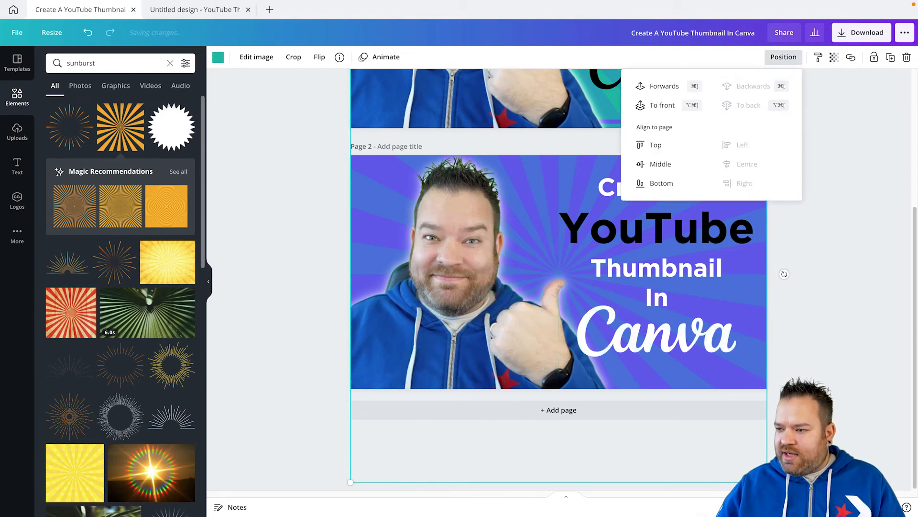
{"action": "key", "text": "Escape"}
{"action": "scroll", "coordinate": [558, 279], "scroll_direction": "up", "scroll_amount": 2}
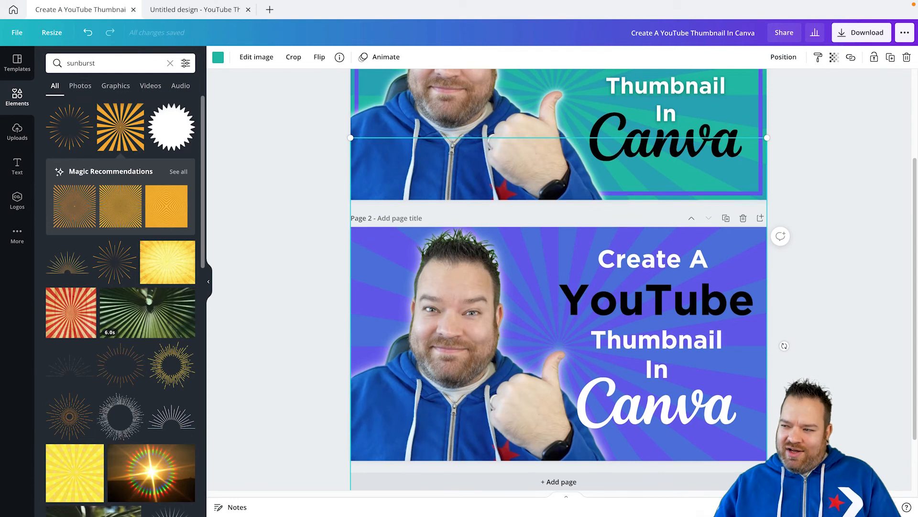
Clear the sunburst search and add the thick square outline from the Lines & Shapes collection to page 2.
{"action": "scroll", "coordinate": [558, 279], "scroll_direction": "up", "scroll_amount": 2}
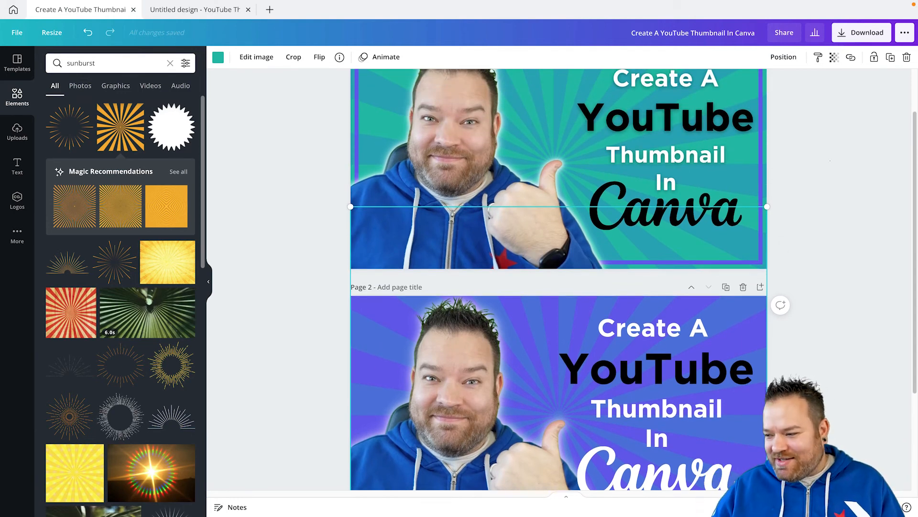
{"action": "key", "text": "Escape"}
{"action": "scroll", "coordinate": [558, 280], "scroll_direction": "down", "scroll_amount": 2}
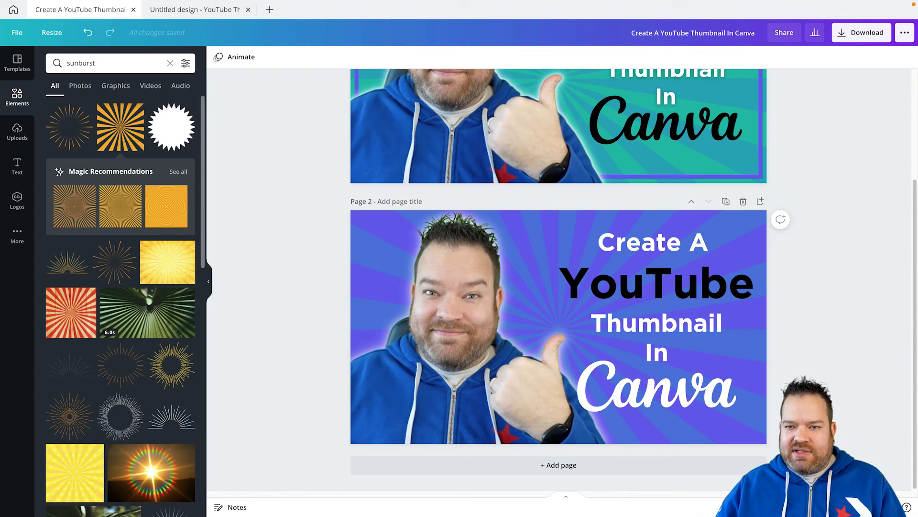
{"action": "left_click", "coordinate": [170, 63]}
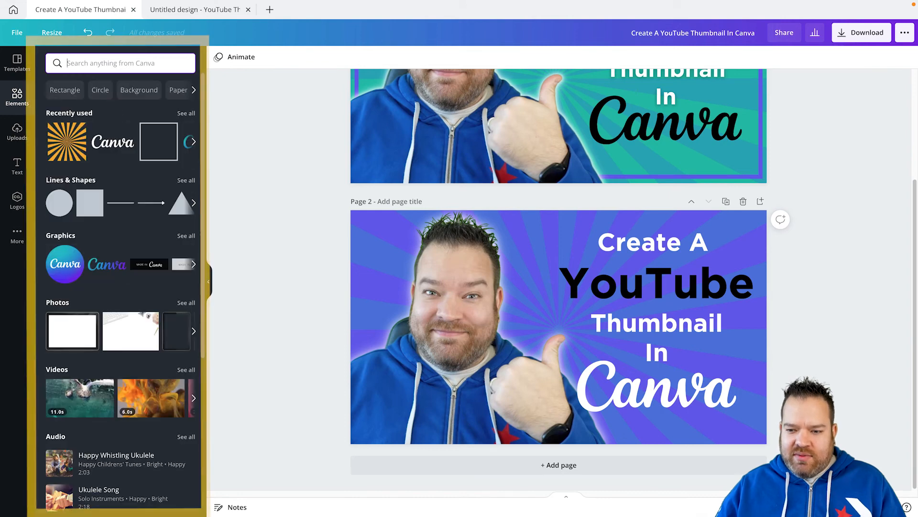
{"action": "left_click", "coordinate": [186, 180]}
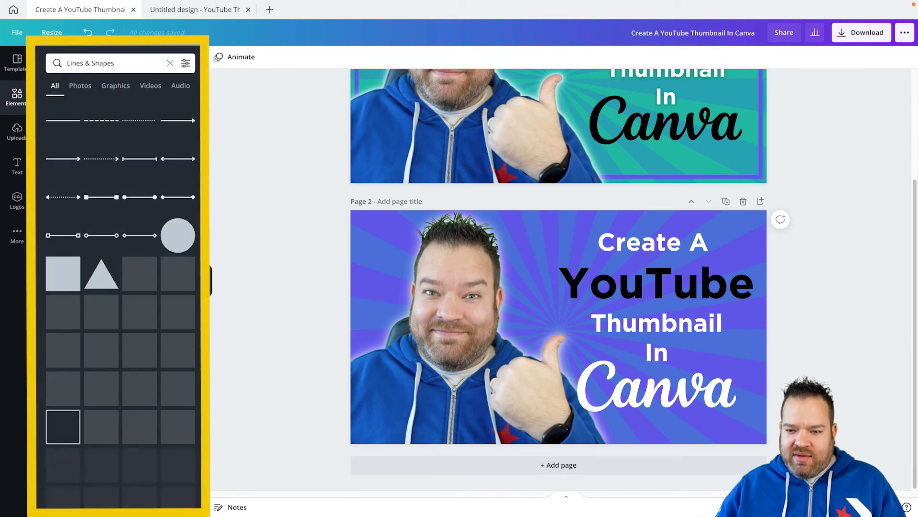
{"action": "scroll", "coordinate": [101, 377], "scroll_direction": "down", "scroll_amount": 1}
{"action": "left_click", "coordinate": [101, 377]}
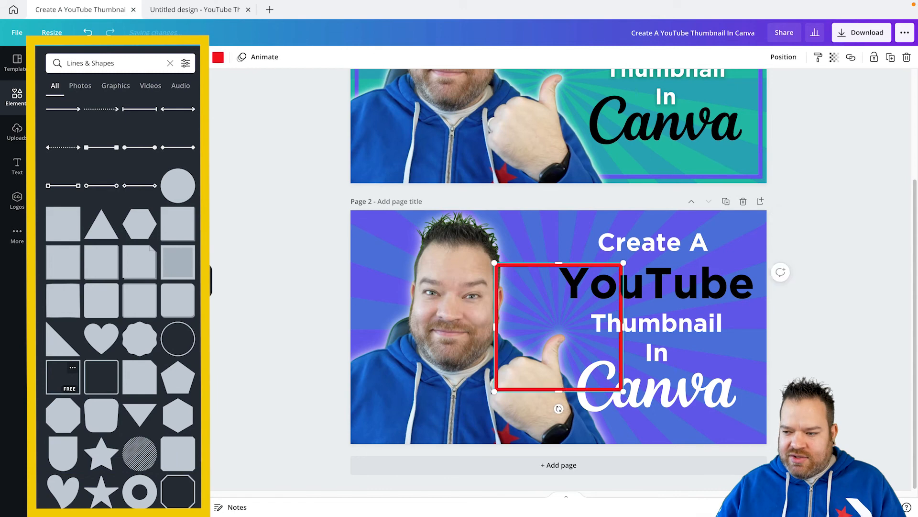
Stretch the square outline on all four sides into a rectangular border just inside page 2's edges.
{"action": "left_click_drag", "start_coordinate": [494, 327], "coordinate": [358, 326]}
{"action": "left_click_drag", "start_coordinate": [490, 265], "coordinate": [490, 215]}
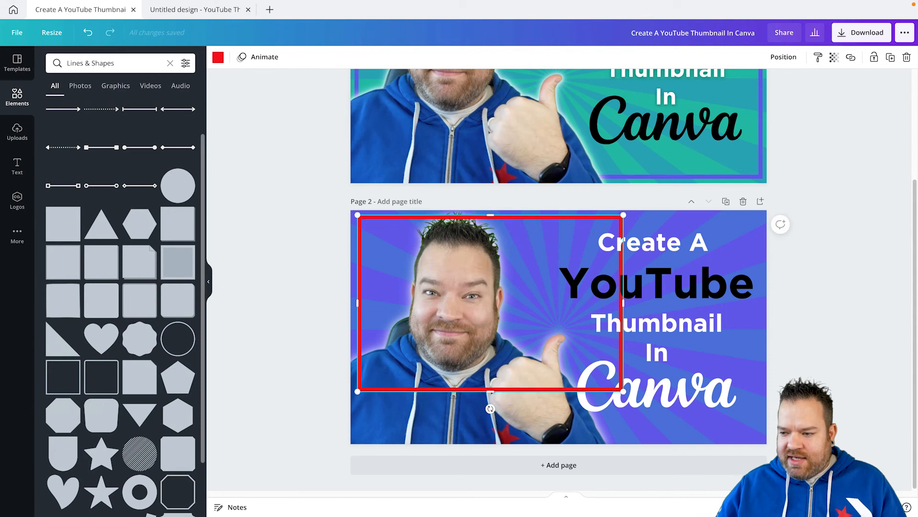
{"action": "left_click_drag", "start_coordinate": [491, 391], "coordinate": [490, 436]}
{"action": "left_click_drag", "start_coordinate": [879, 297], "coordinate": [800, 310]}
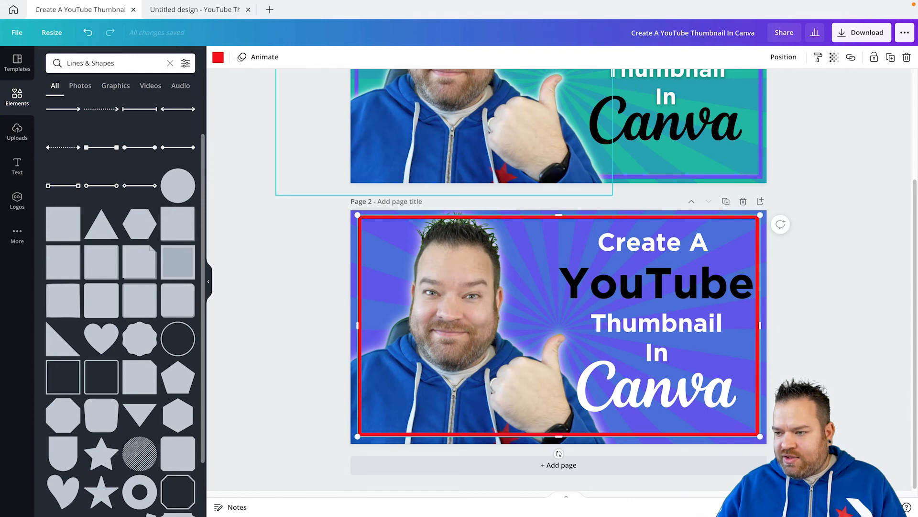
Recolour page 2's border with the teal green from the document colours and shift it slightly down to centre it.
{"action": "left_click", "coordinate": [218, 57]}
{"action": "left_click", "coordinate": [107, 107]}
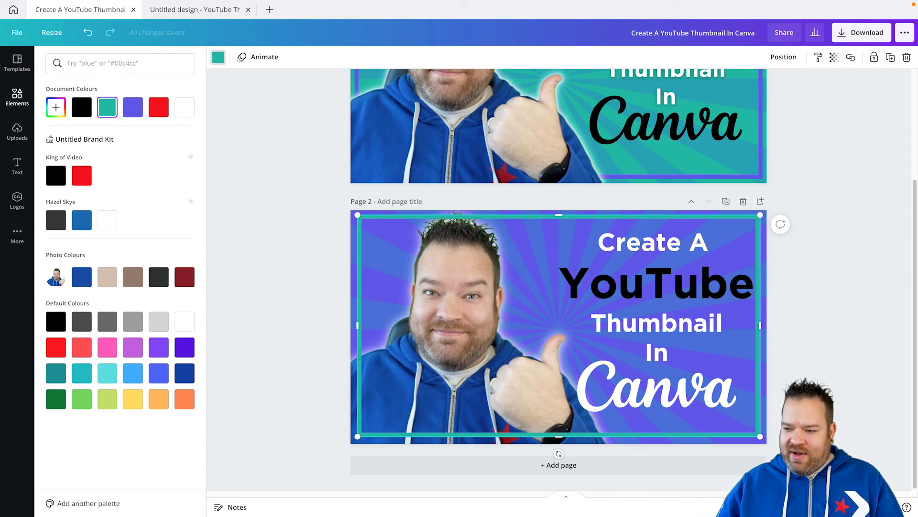
{"action": "left_click_drag", "start_coordinate": [559, 325], "coordinate": [559, 327]}
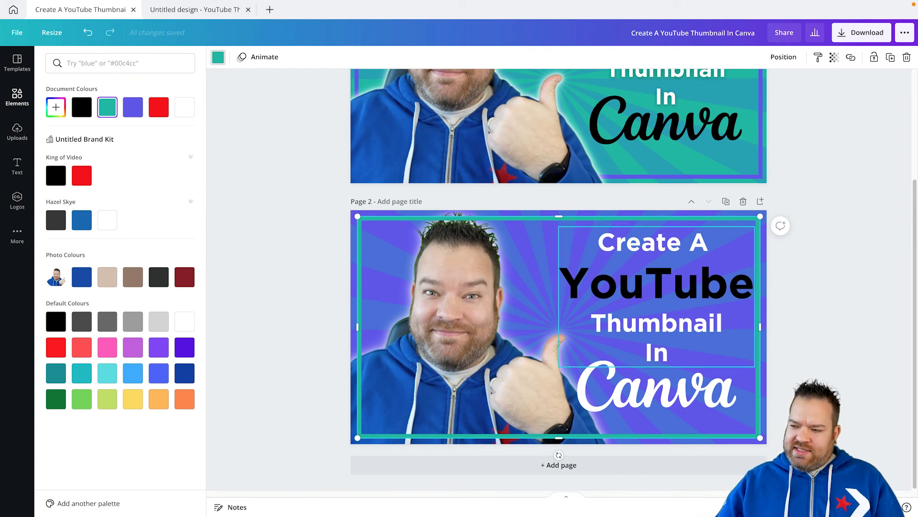
Send the teal border backward so it sits behind page 2's portrait, and deselect it.
{"action": "left_click", "coordinate": [784, 57]}
{"action": "left_click", "coordinate": [756, 105]}
{"action": "left_click", "coordinate": [815, 229]}
{"action": "left_click", "coordinate": [815, 229]}
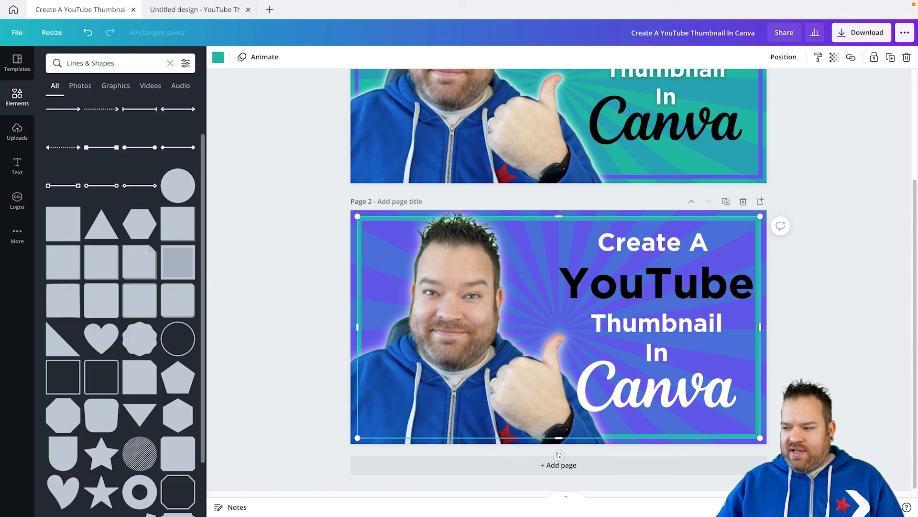
{"action": "left_click", "coordinate": [815, 228]}
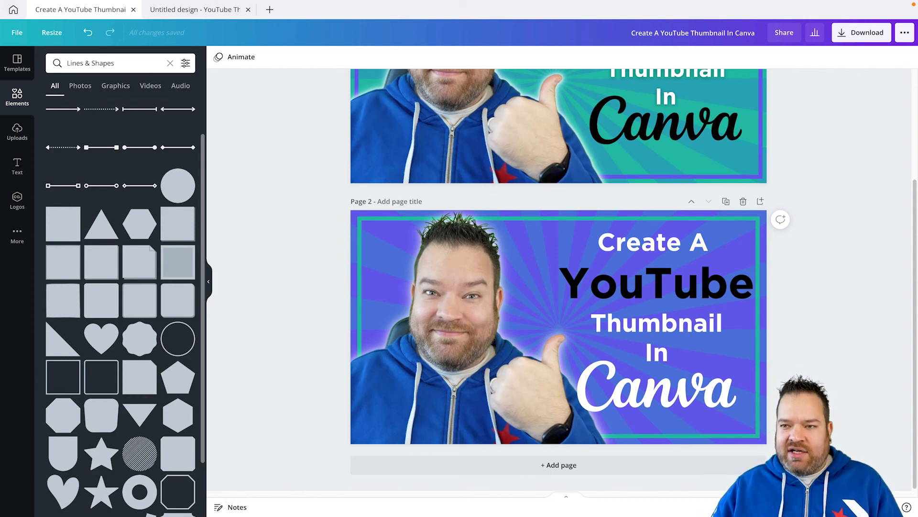
{"action": "scroll", "coordinate": [665, 216], "scroll_direction": "up", "scroll_amount": 2}
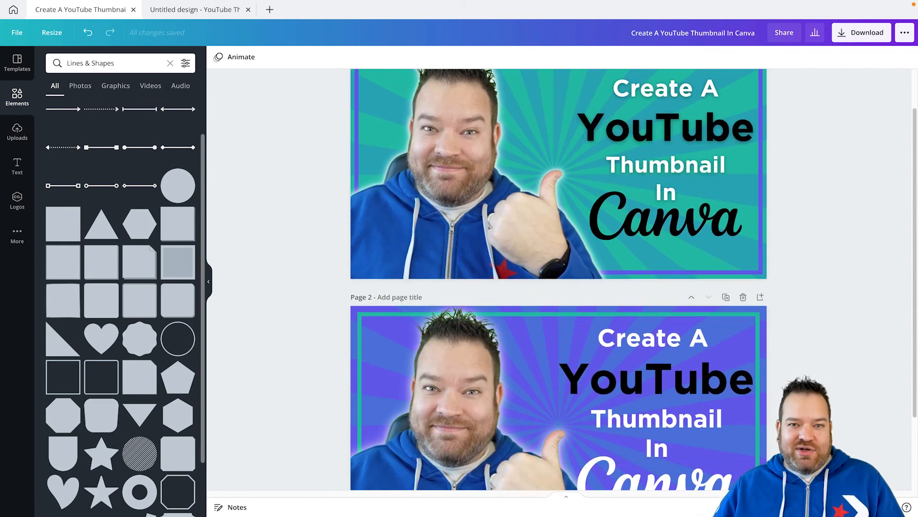
{"action": "scroll", "coordinate": [656, 306], "scroll_direction": "down", "scroll_amount": 2}
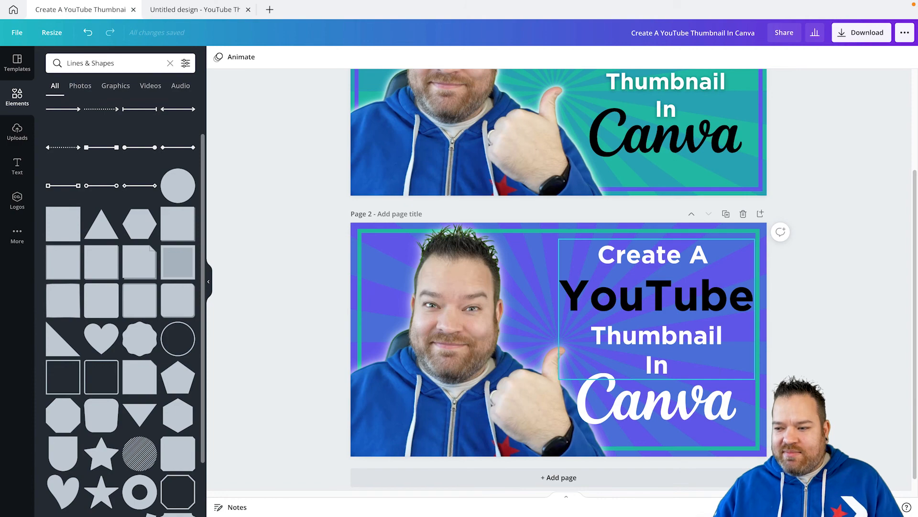
{"action": "scroll", "coordinate": [560, 279], "scroll_direction": "up", "scroll_amount": 3}
{"action": "scroll", "coordinate": [559, 279], "scroll_direction": "down", "scroll_amount": 2}
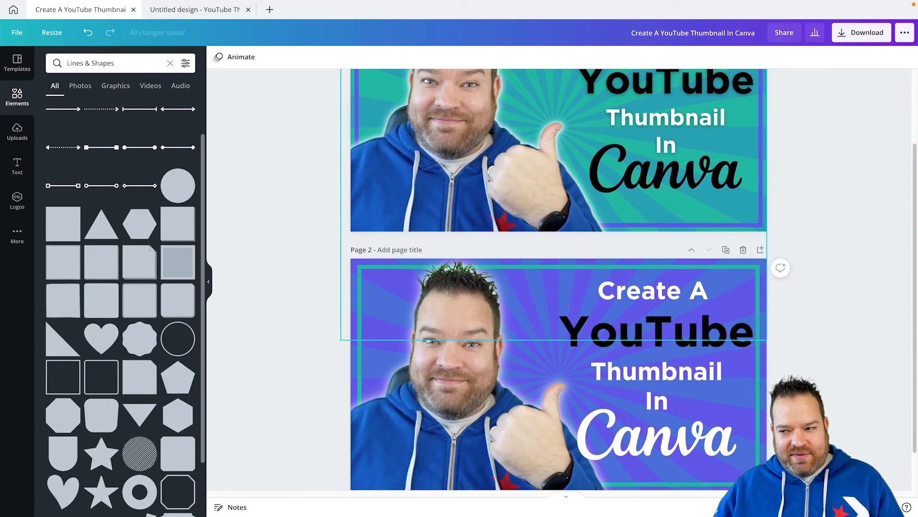